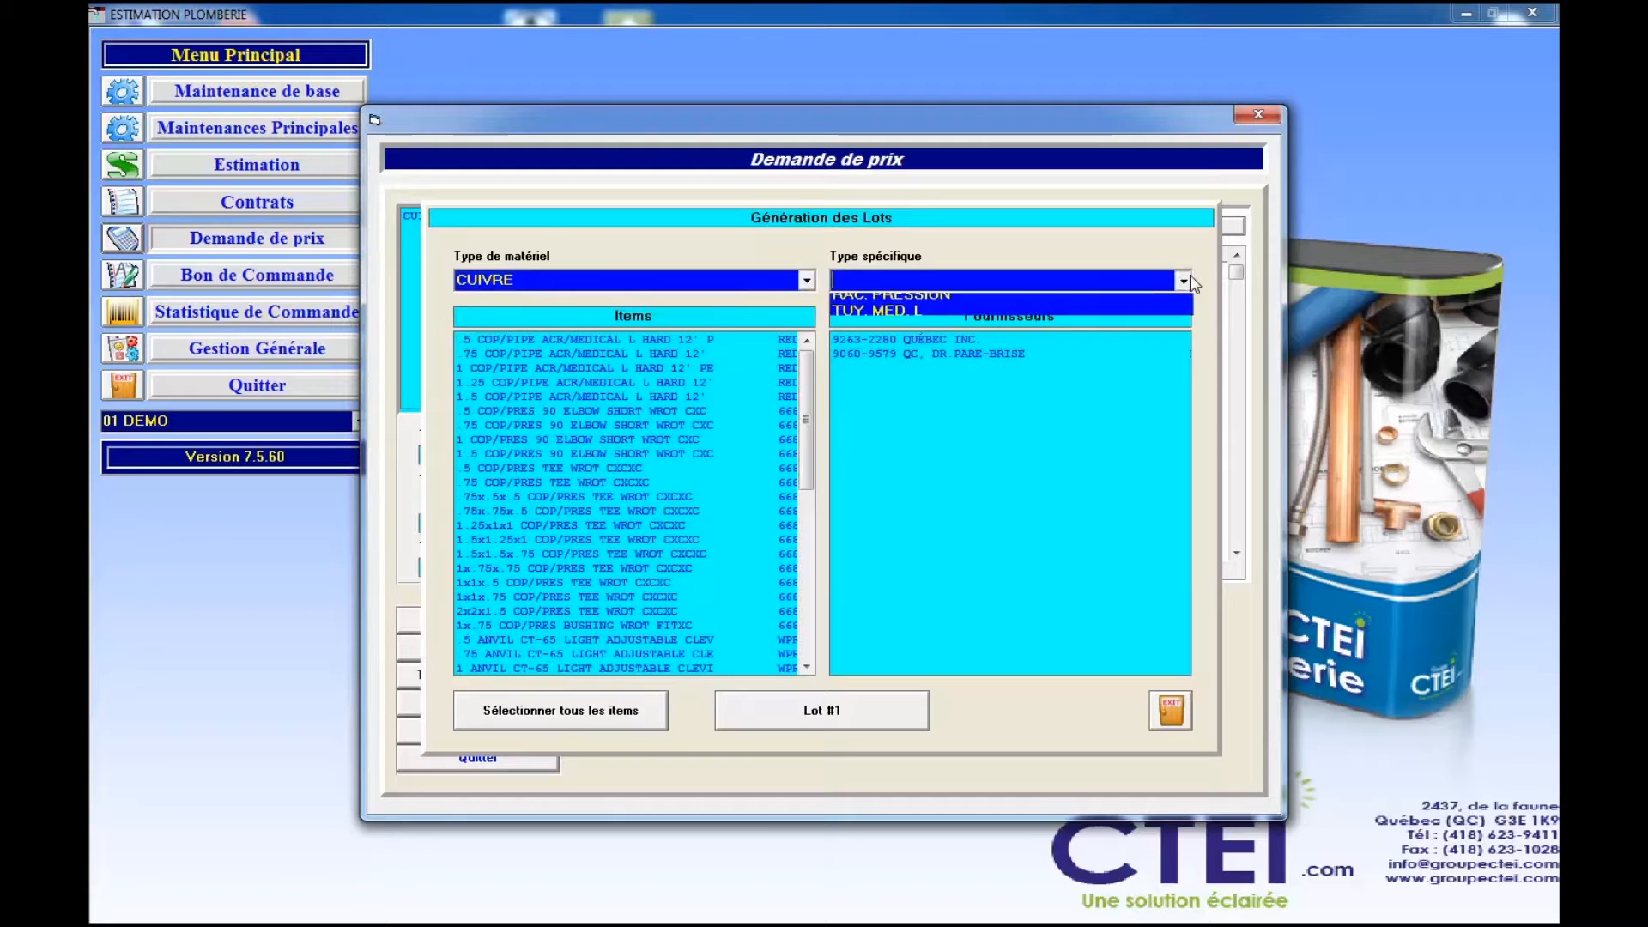
Select individual copper pipe items and the .5 short elbow from the CUIVRE items for the lot.
{"action": "left_click", "coordinate": [1190, 276]}
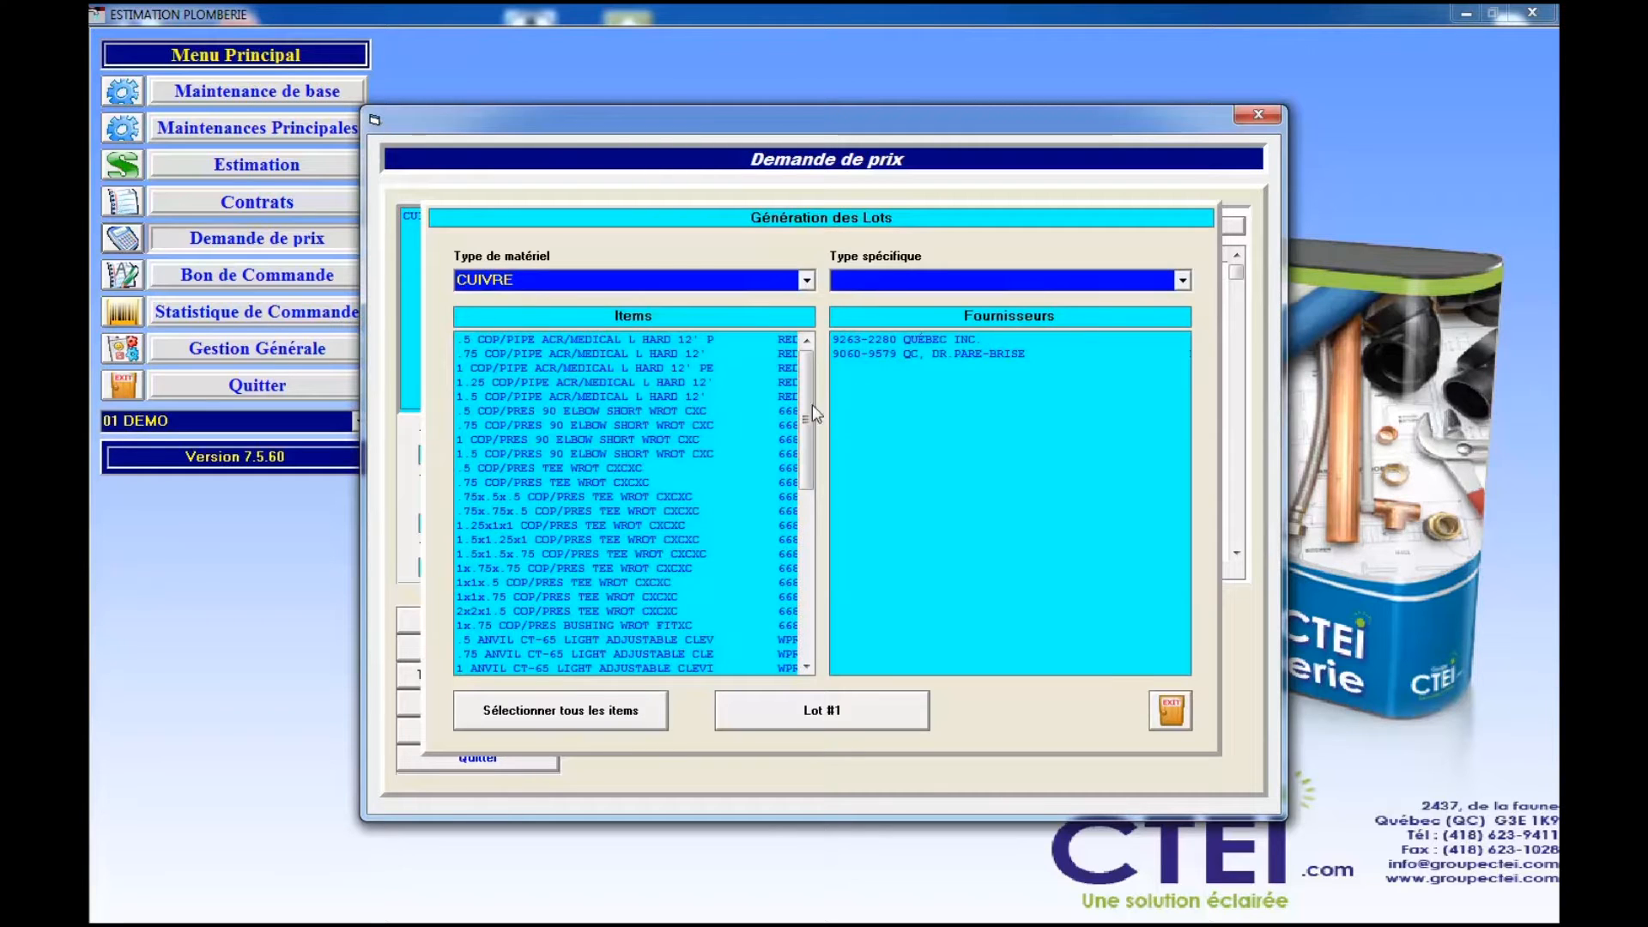
{"action": "left_click", "coordinate": [563, 339]}
{"action": "left_click", "coordinate": [559, 354]}
{"action": "left_click", "coordinate": [556, 368]}
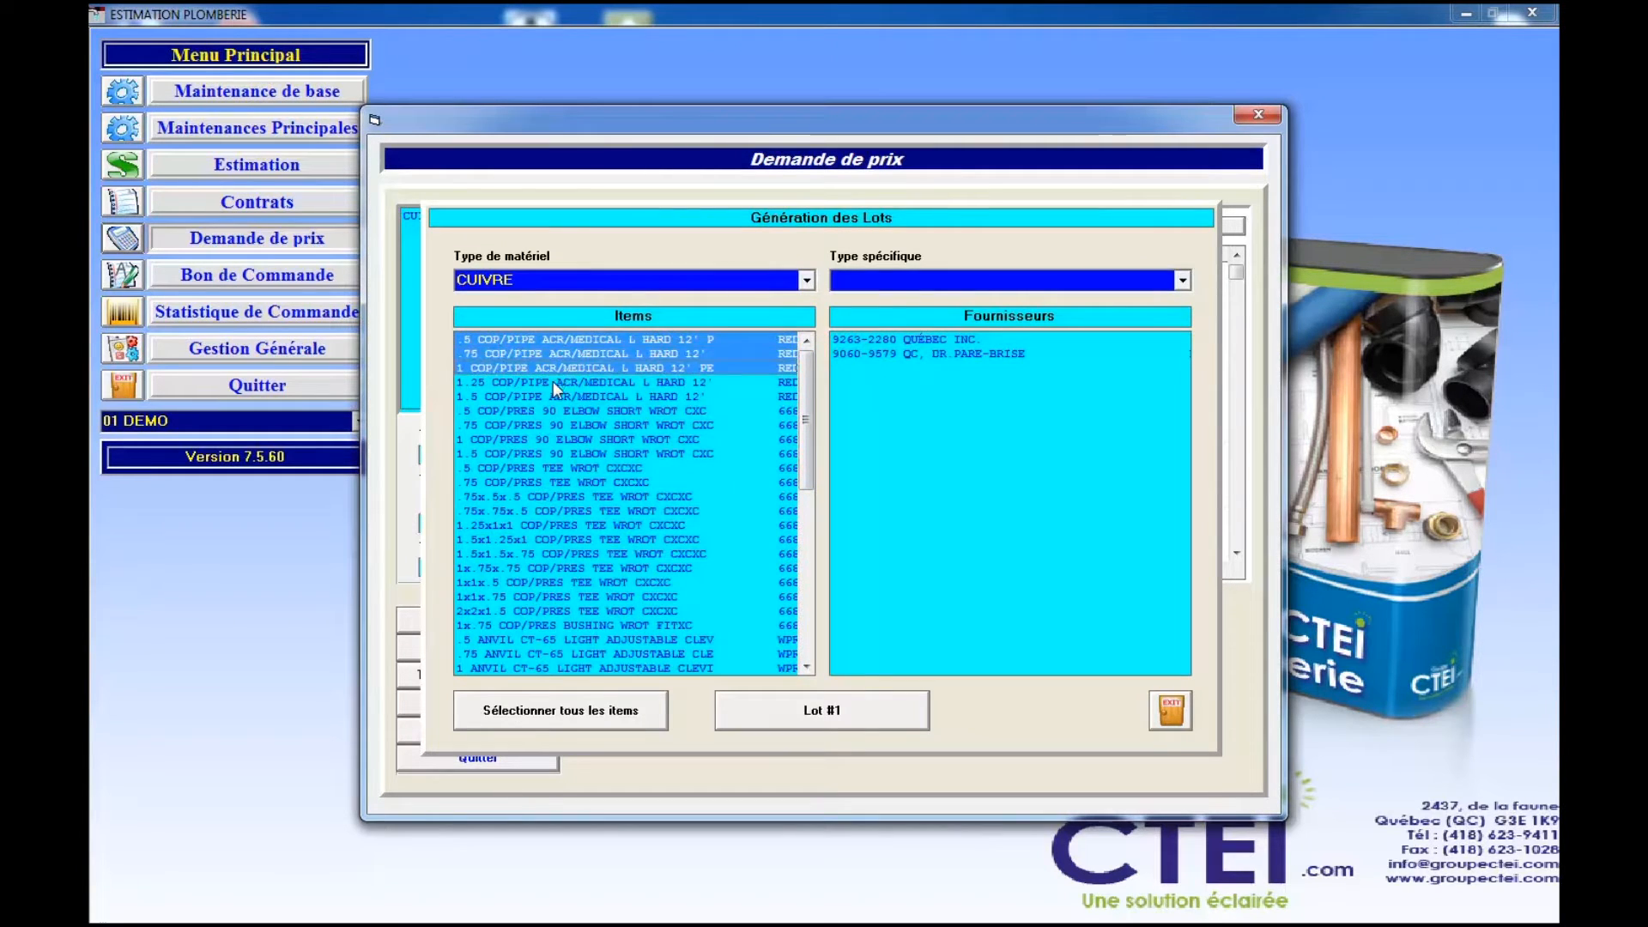
{"action": "left_click", "coordinate": [552, 382]}
{"action": "left_click", "coordinate": [550, 396]}
{"action": "left_click", "coordinate": [550, 410]}
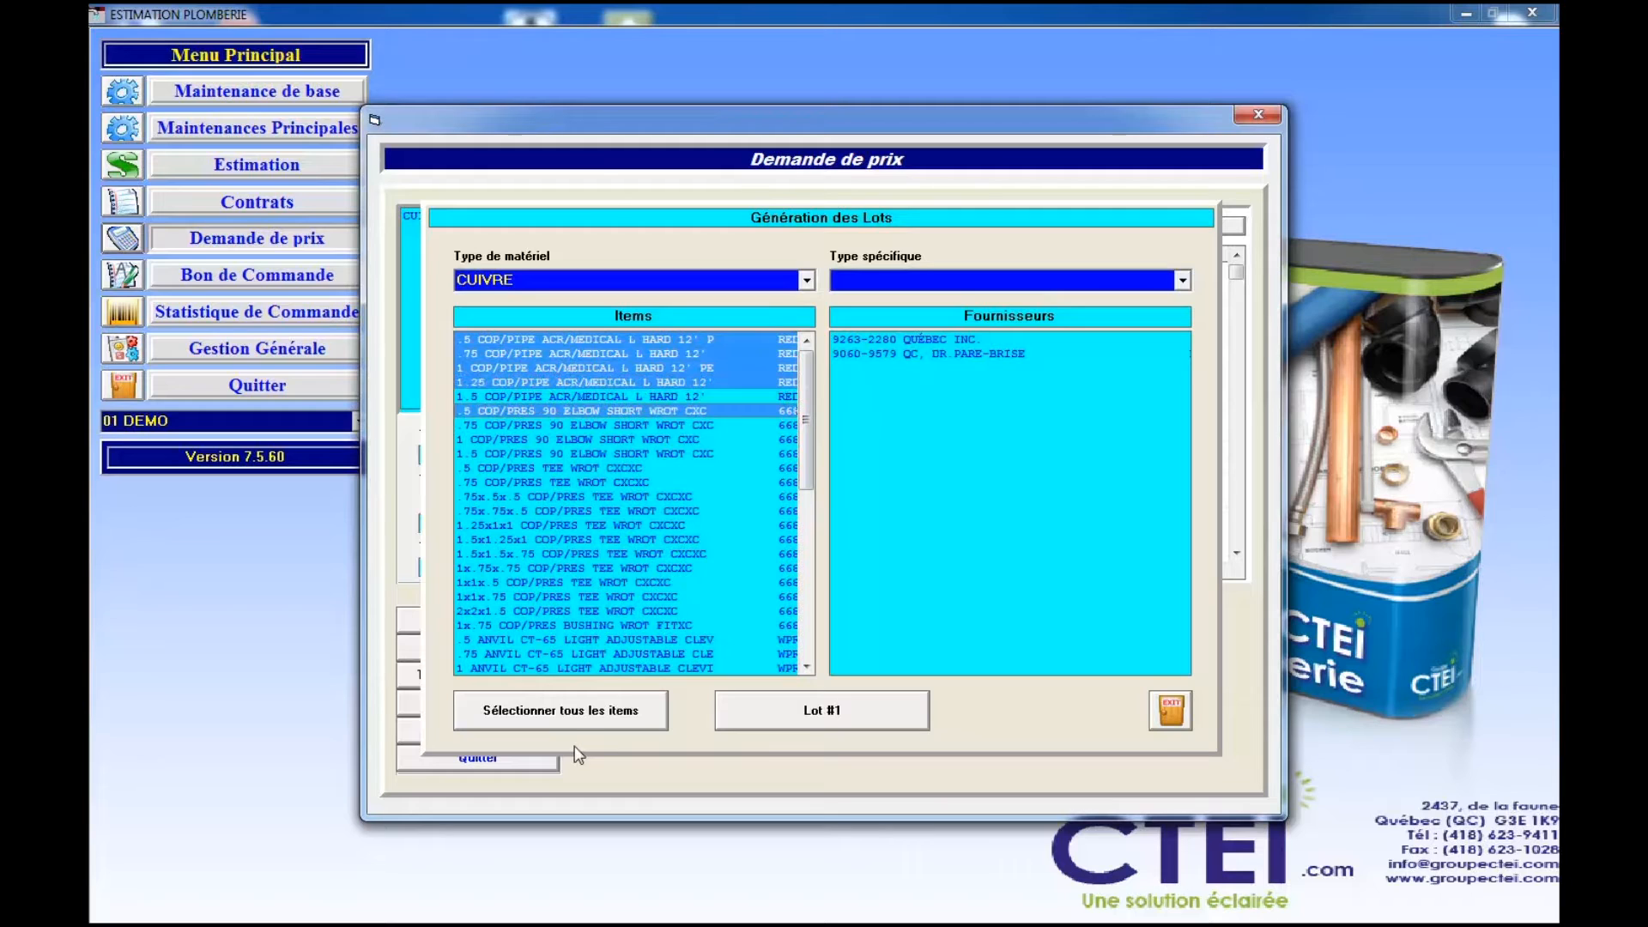
Generate Lot #1 from all CUIVRE items with both suppliers, 9263-2280 QUÉBEC INC. and 9060-9579 QC, DR.PARE-BRISE.
{"action": "left_click", "coordinate": [571, 703]}
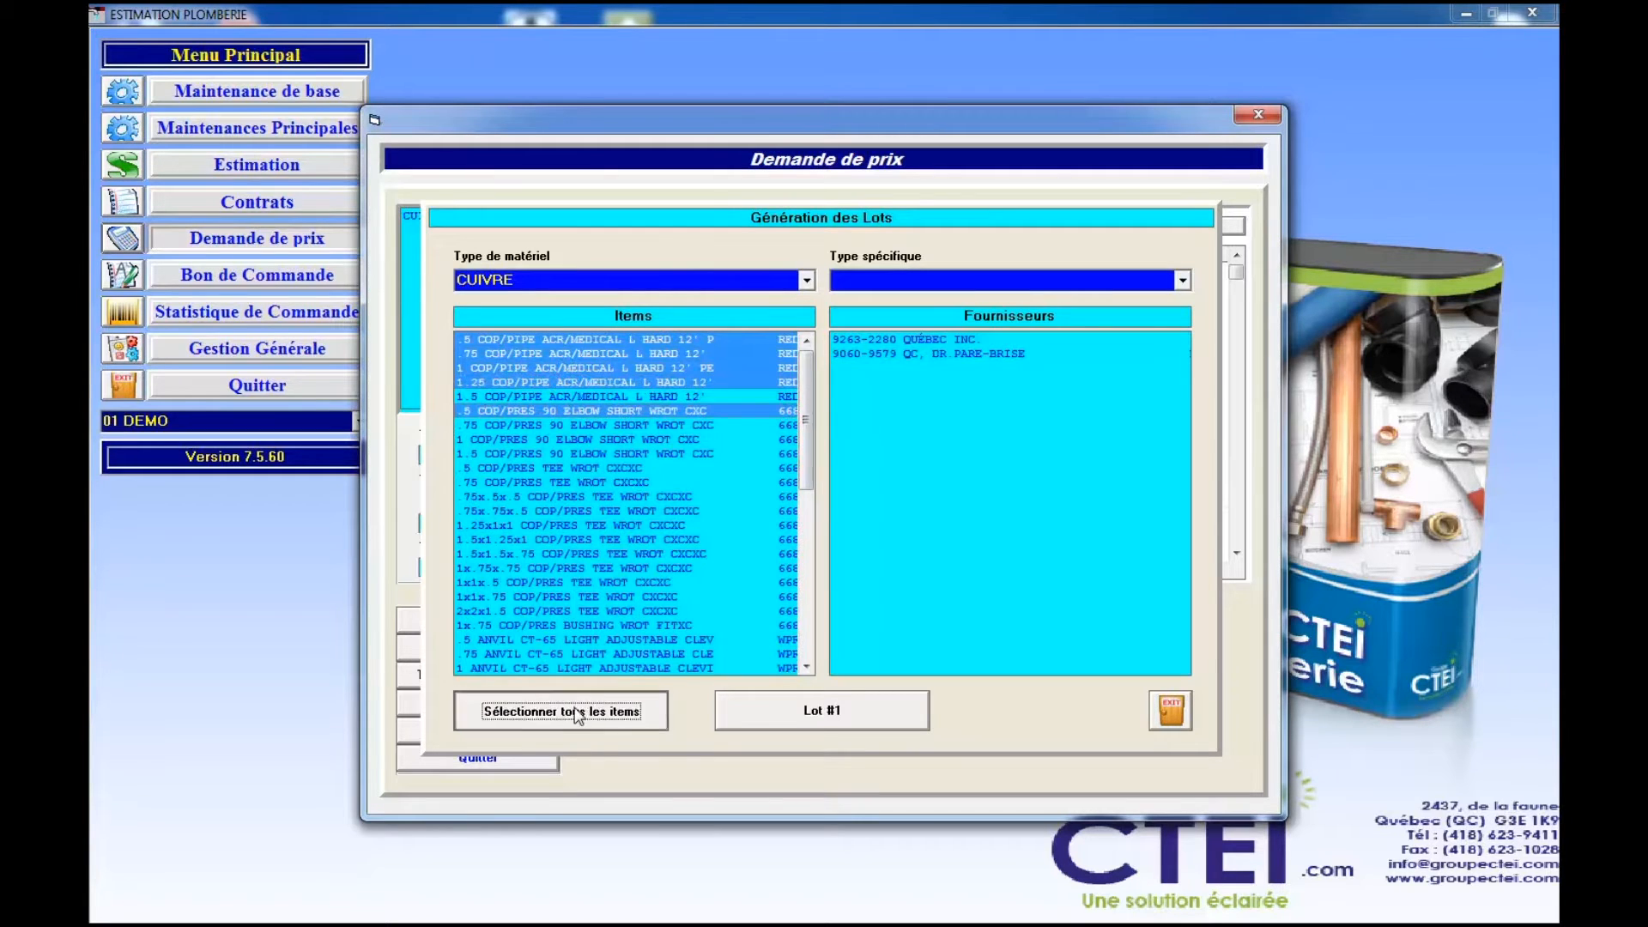
{"action": "left_click", "coordinate": [888, 338]}
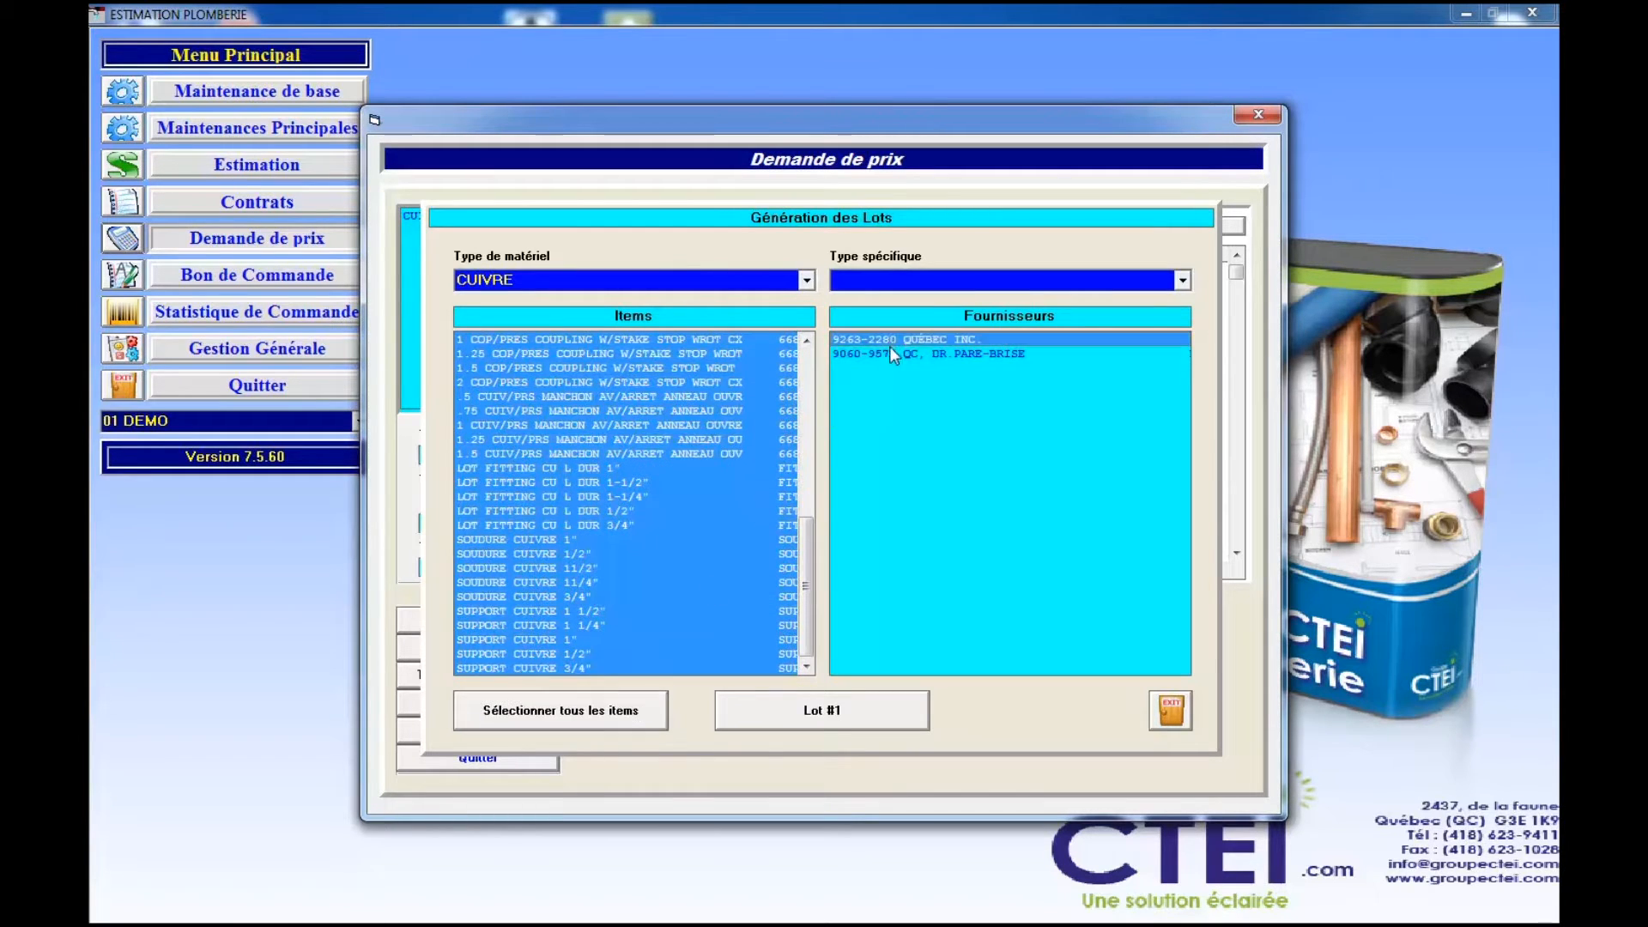
{"action": "left_click", "coordinate": [889, 353]}
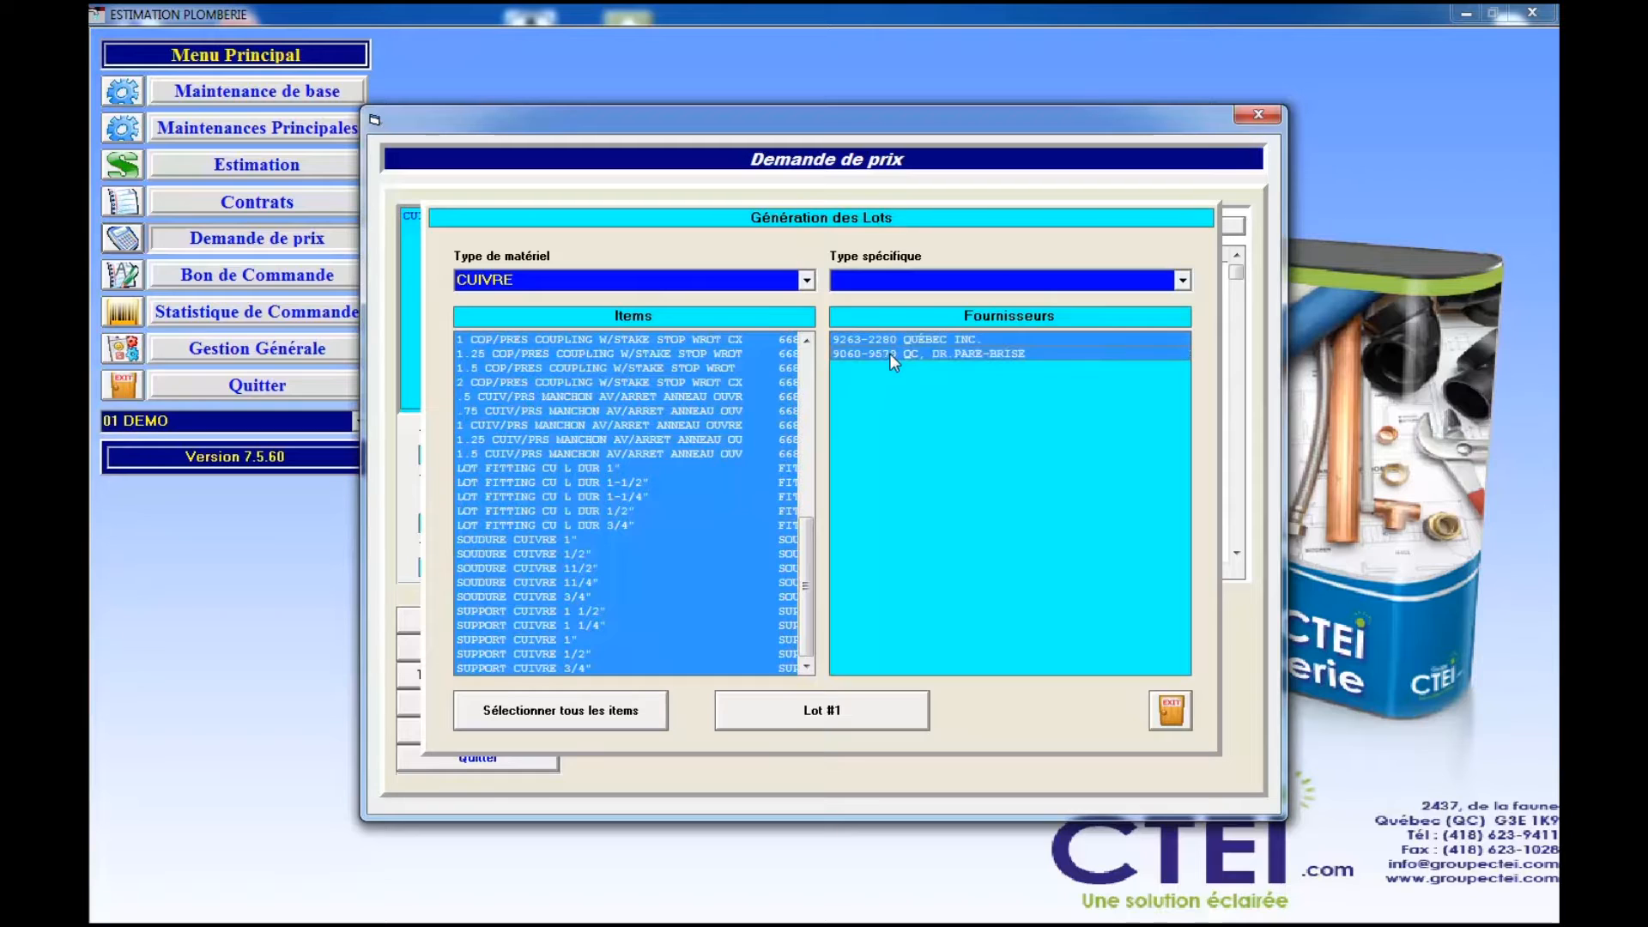
{"action": "left_click", "coordinate": [774, 720]}
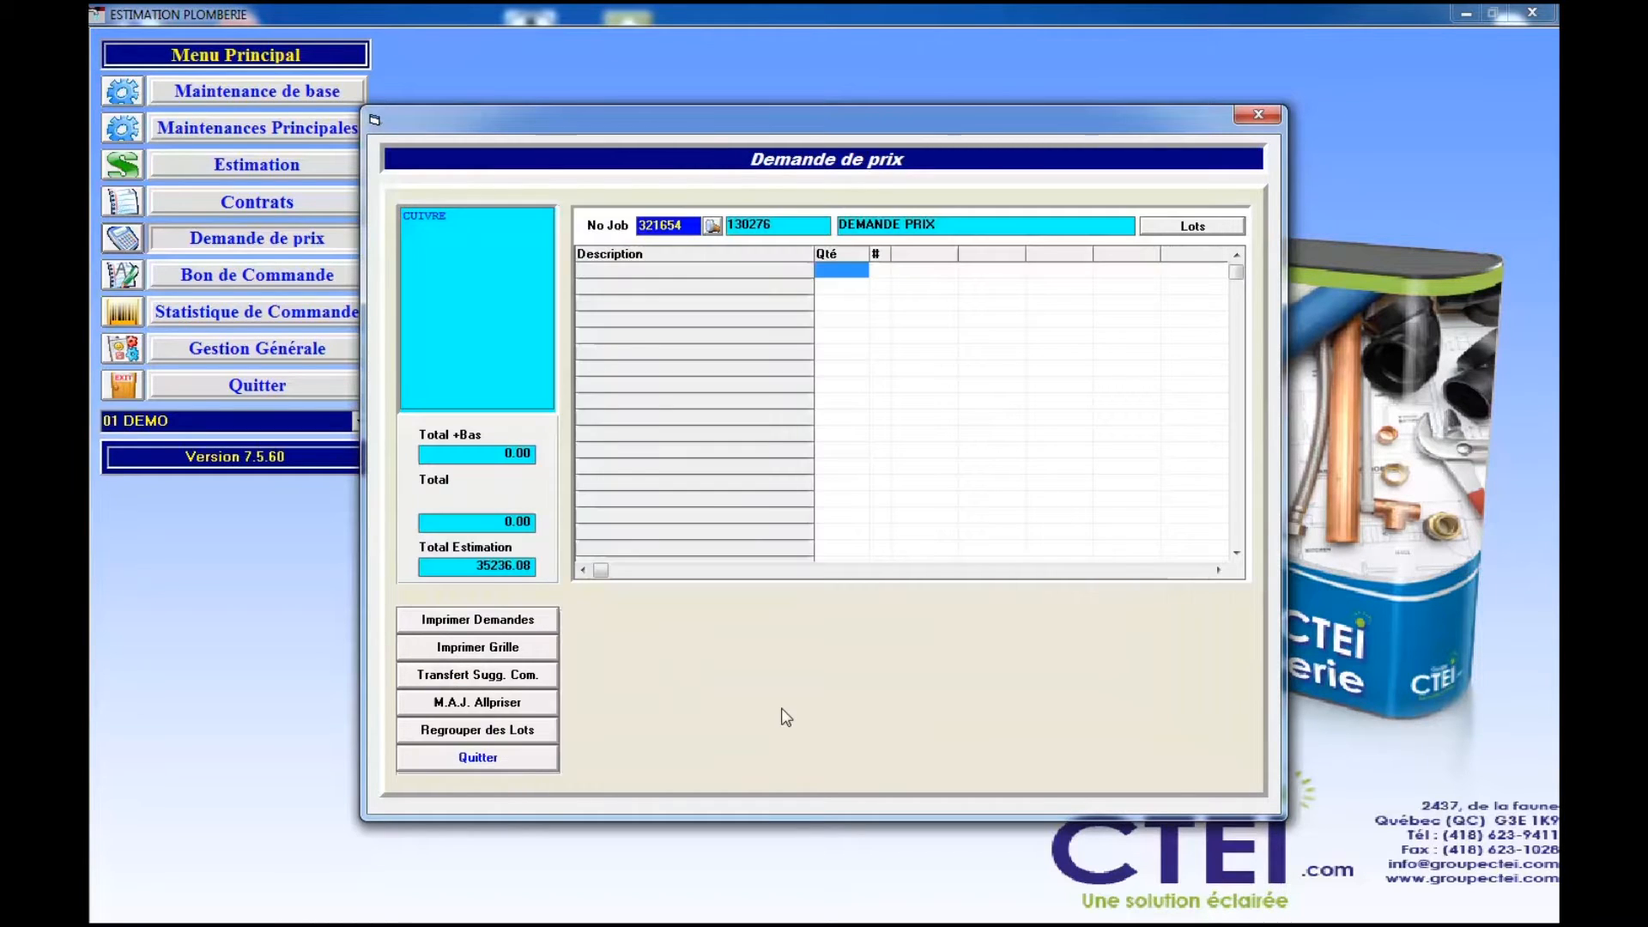
Display the CUIVRE price grid and view the supplier choice for printing the price requests.
{"action": "left_click", "coordinate": [431, 218]}
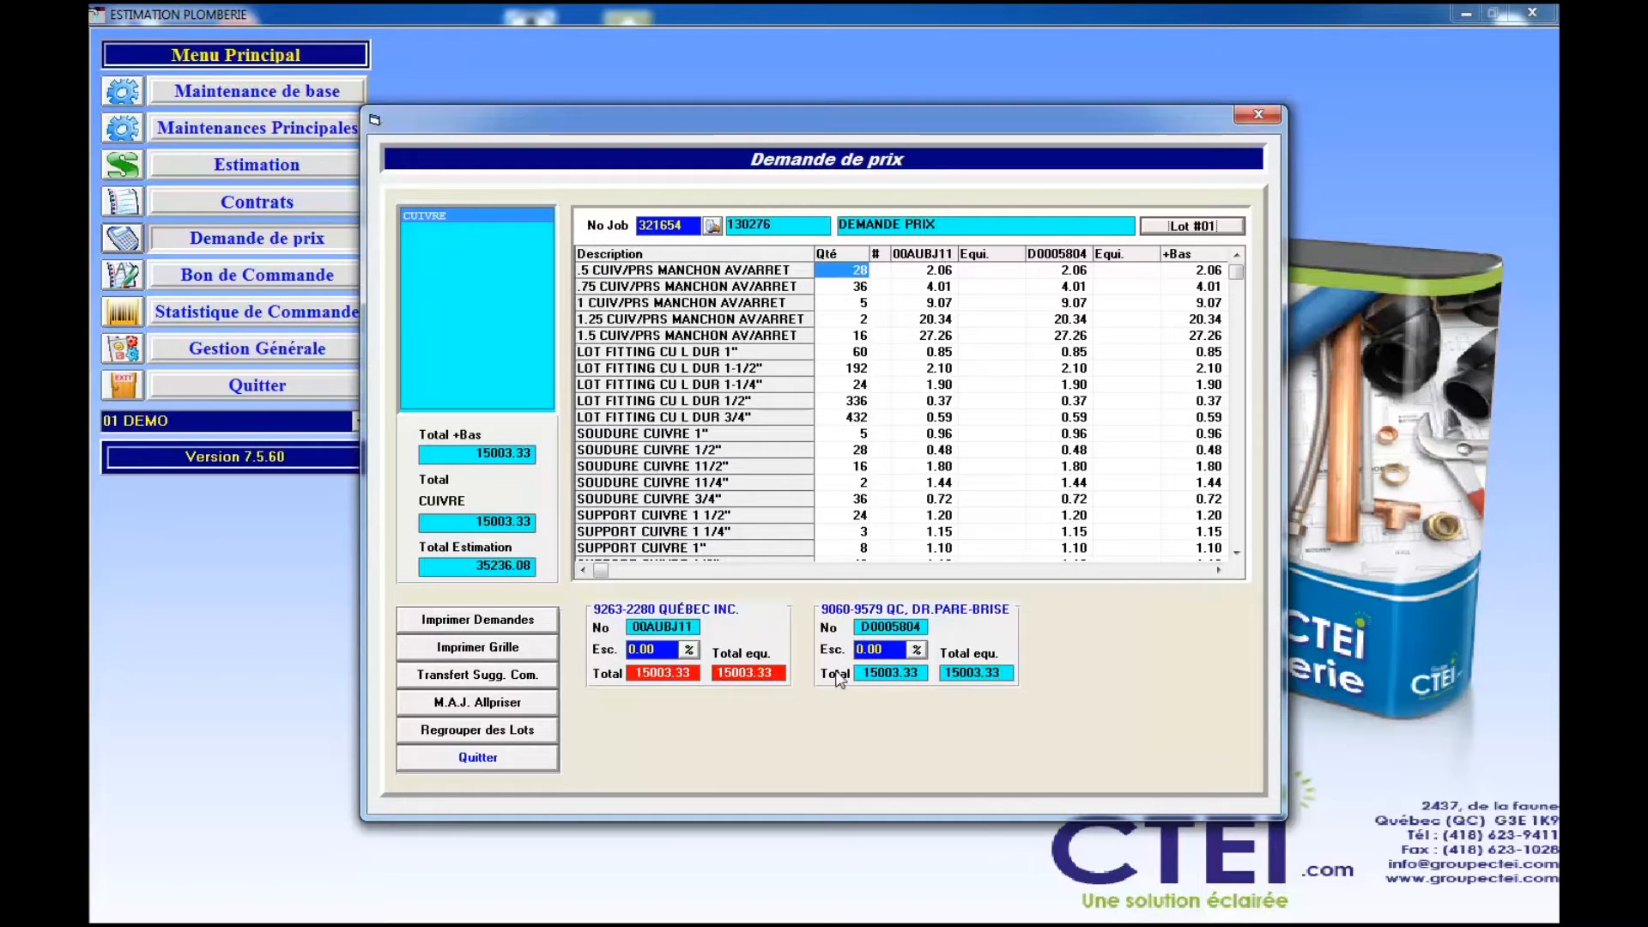
{"action": "left_click", "coordinate": [528, 620]}
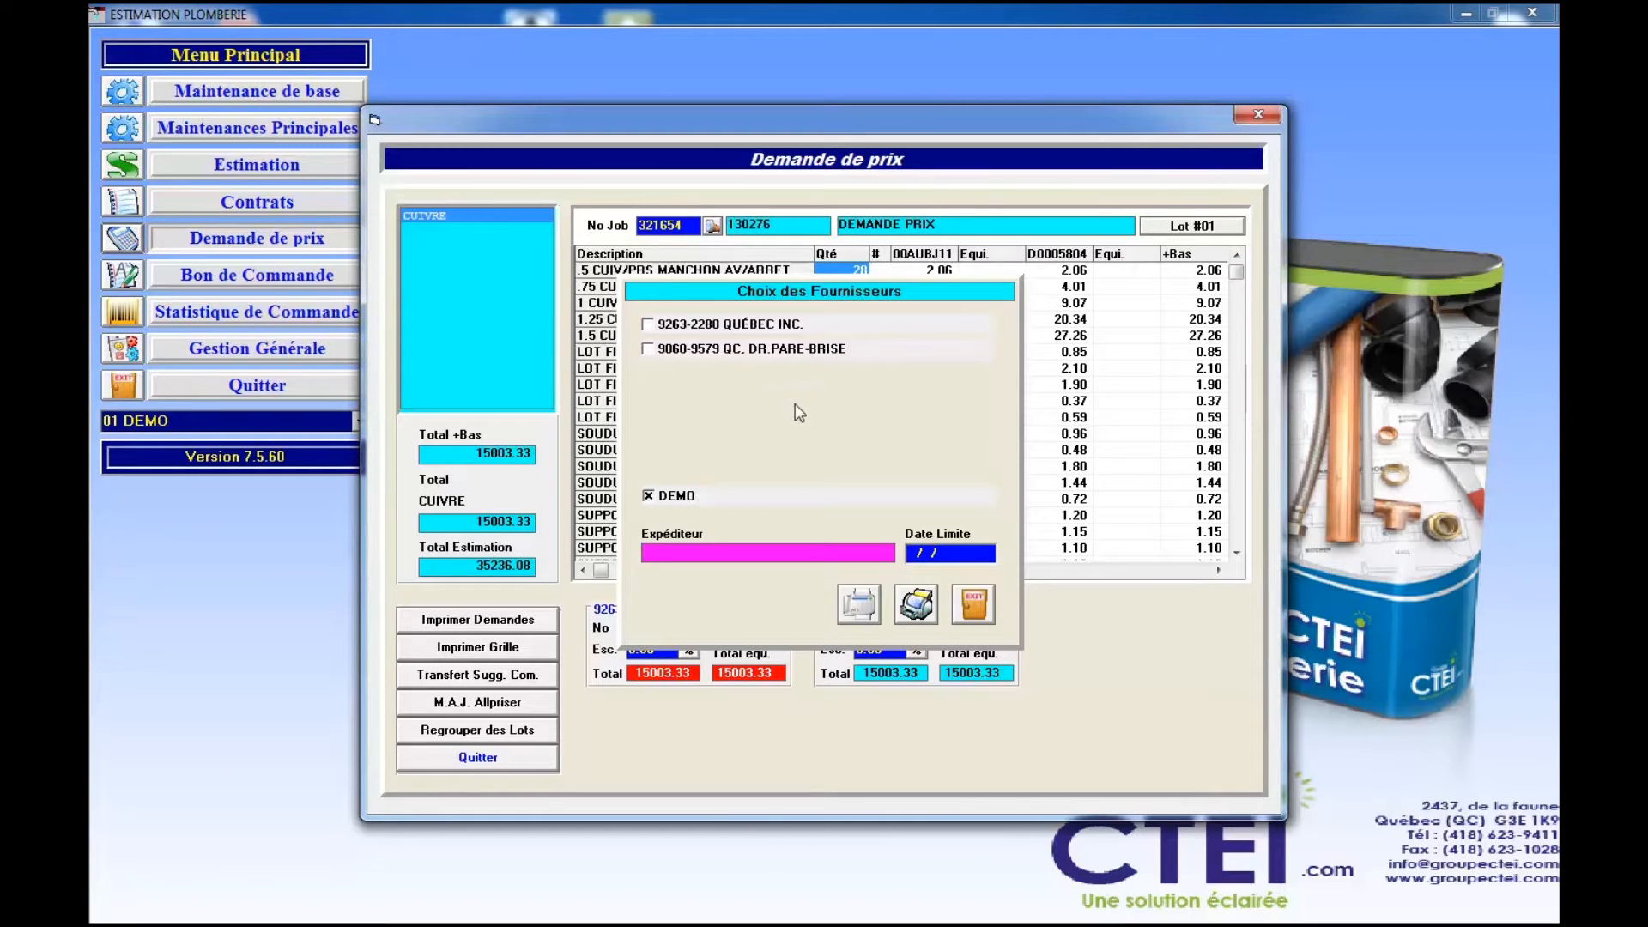
{"action": "left_click", "coordinate": [965, 605]}
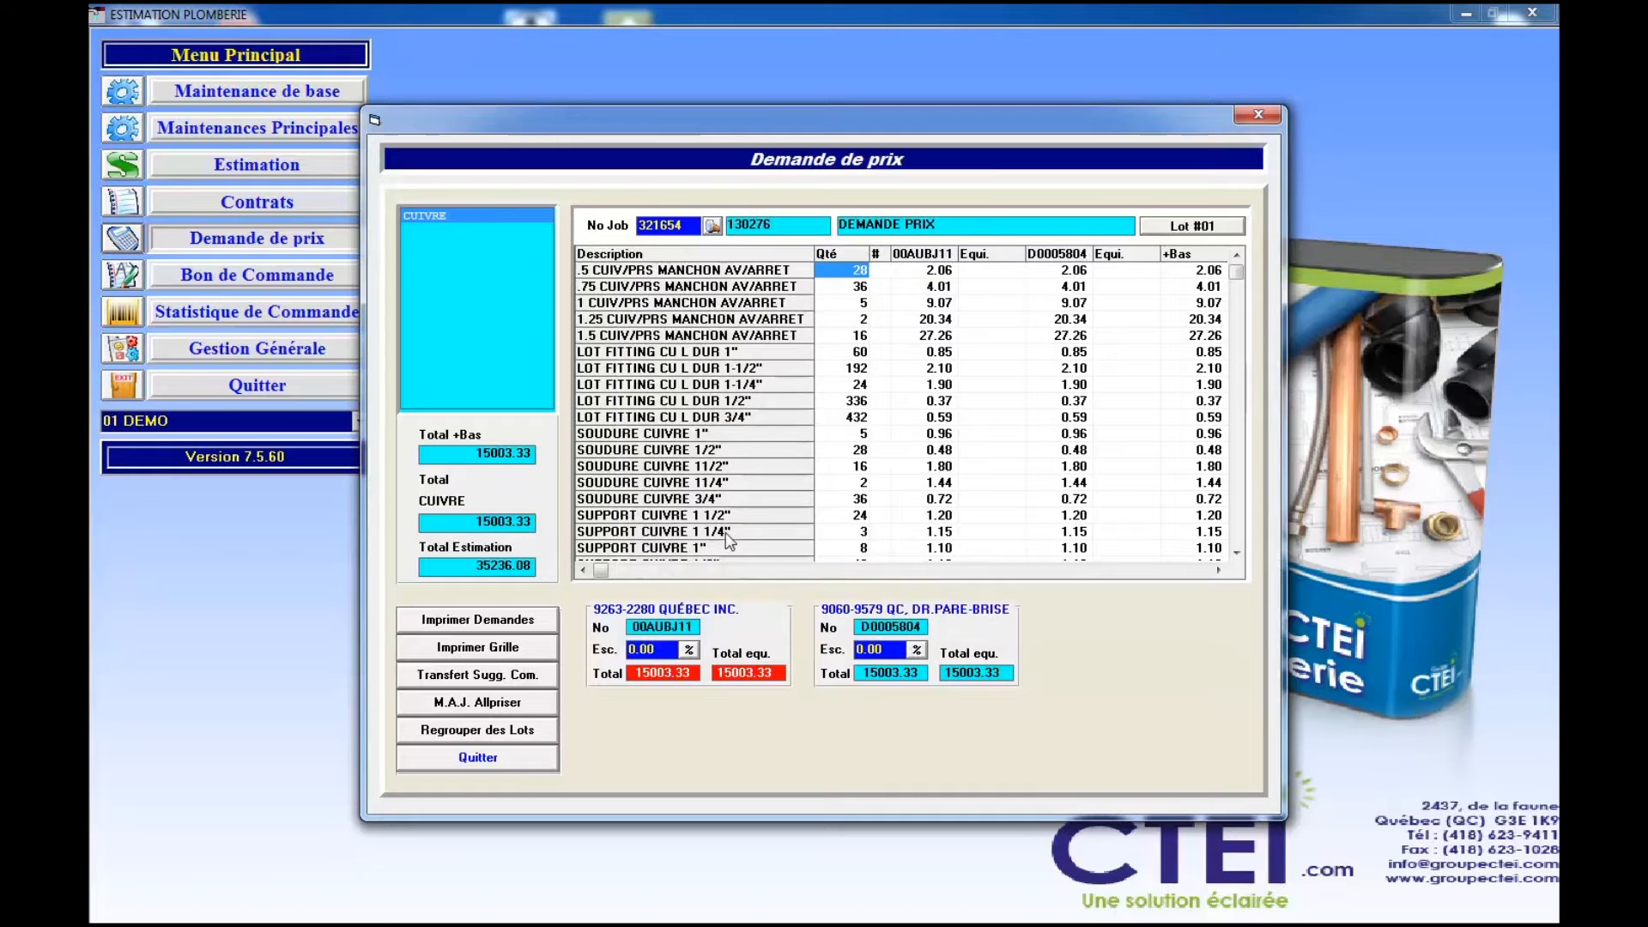
Apply a 10% discount to the complete list of supplier 9263-2280 QUÉBEC INC.
{"action": "left_click", "coordinate": [652, 650]}
{"action": "type", "text": "10"}
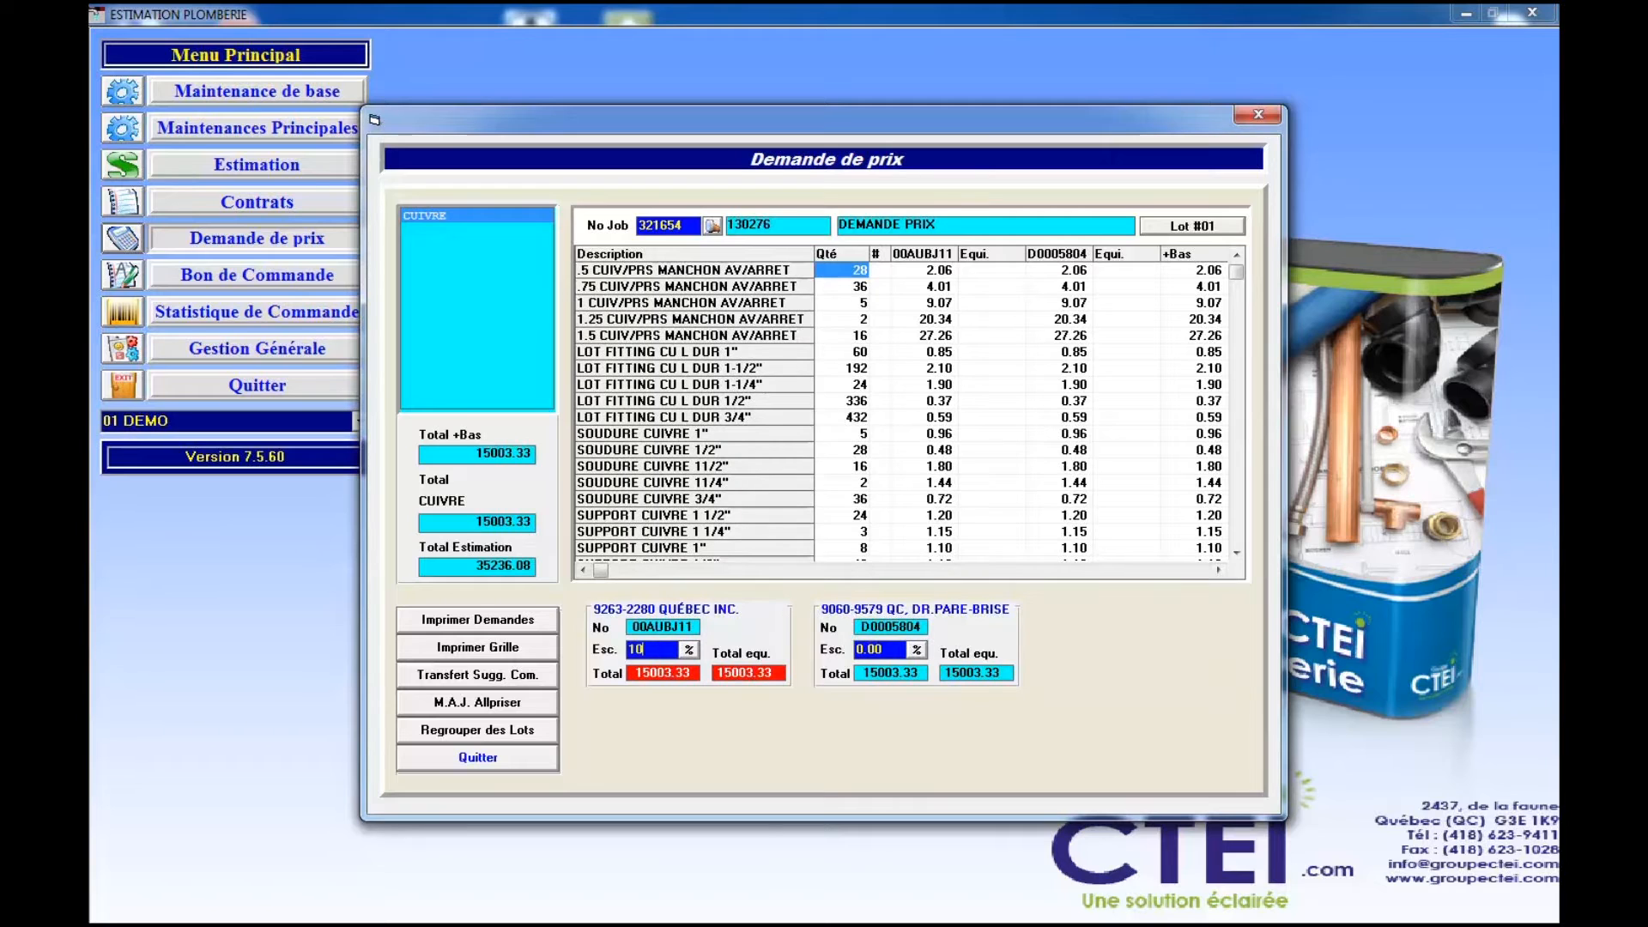
{"action": "key", "text": "Return"}
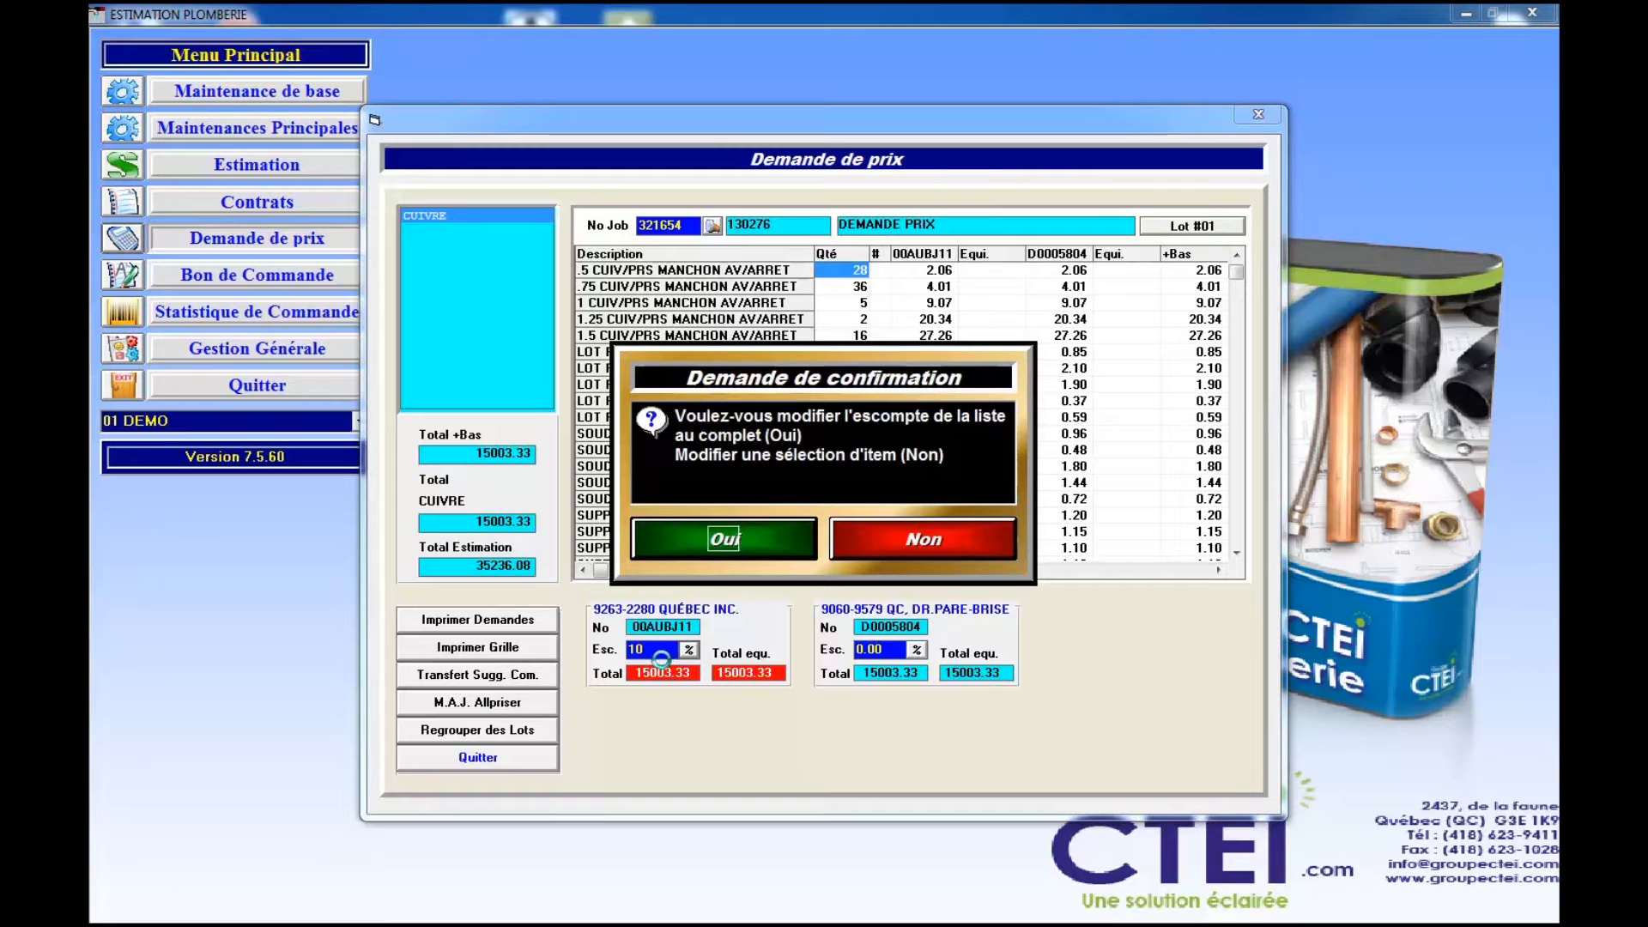
{"action": "left_click", "coordinate": [780, 537]}
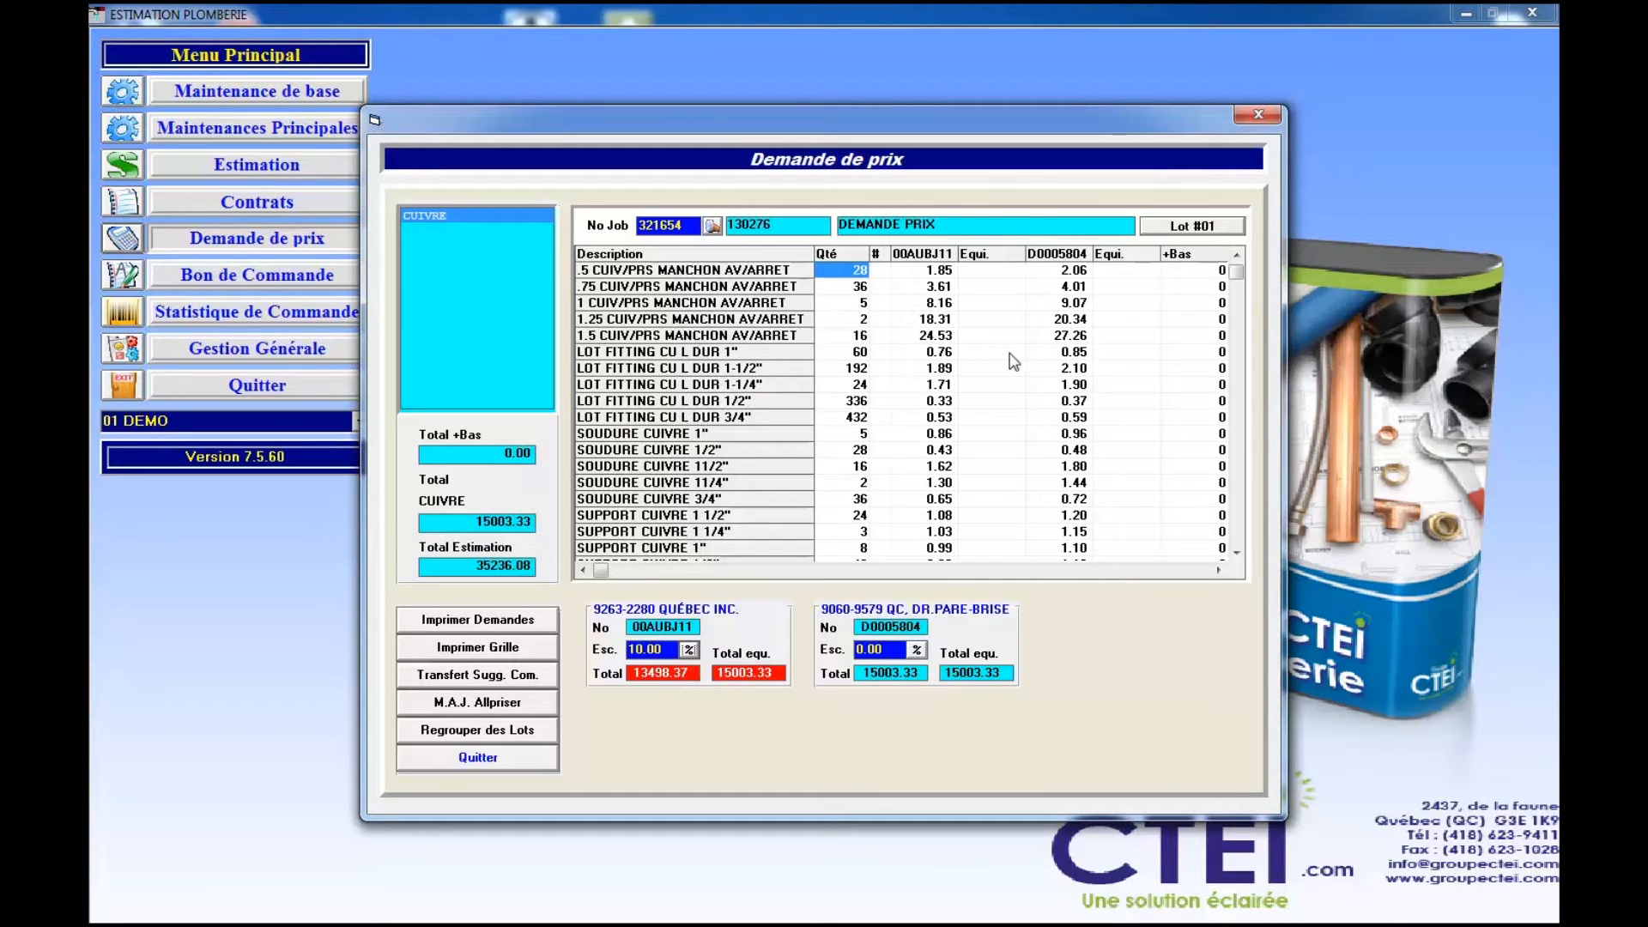
Set the 9060-9579 QC, DR.PARE-BRISE prices of the .5, .75 and 1 CUIV/PRS MANCHON items to 1.50, 2.00 and 3.00.
{"action": "double_click", "coordinate": [1064, 271]}
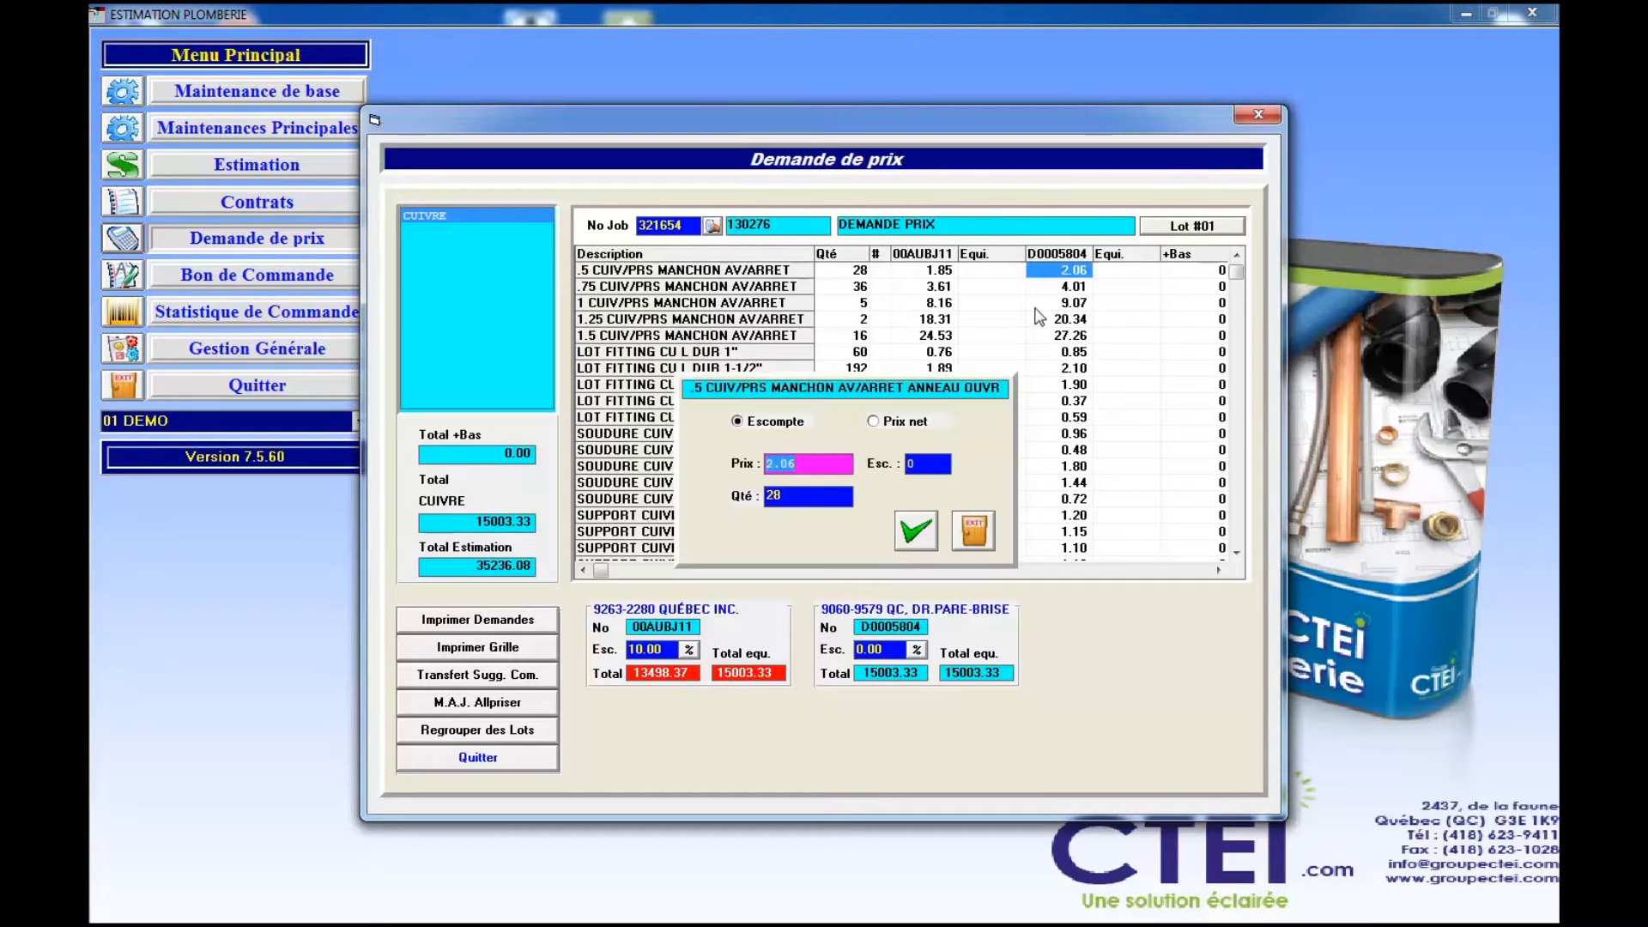
{"action": "type", "text": "1.50"}
{"action": "key", "text": "Return"}
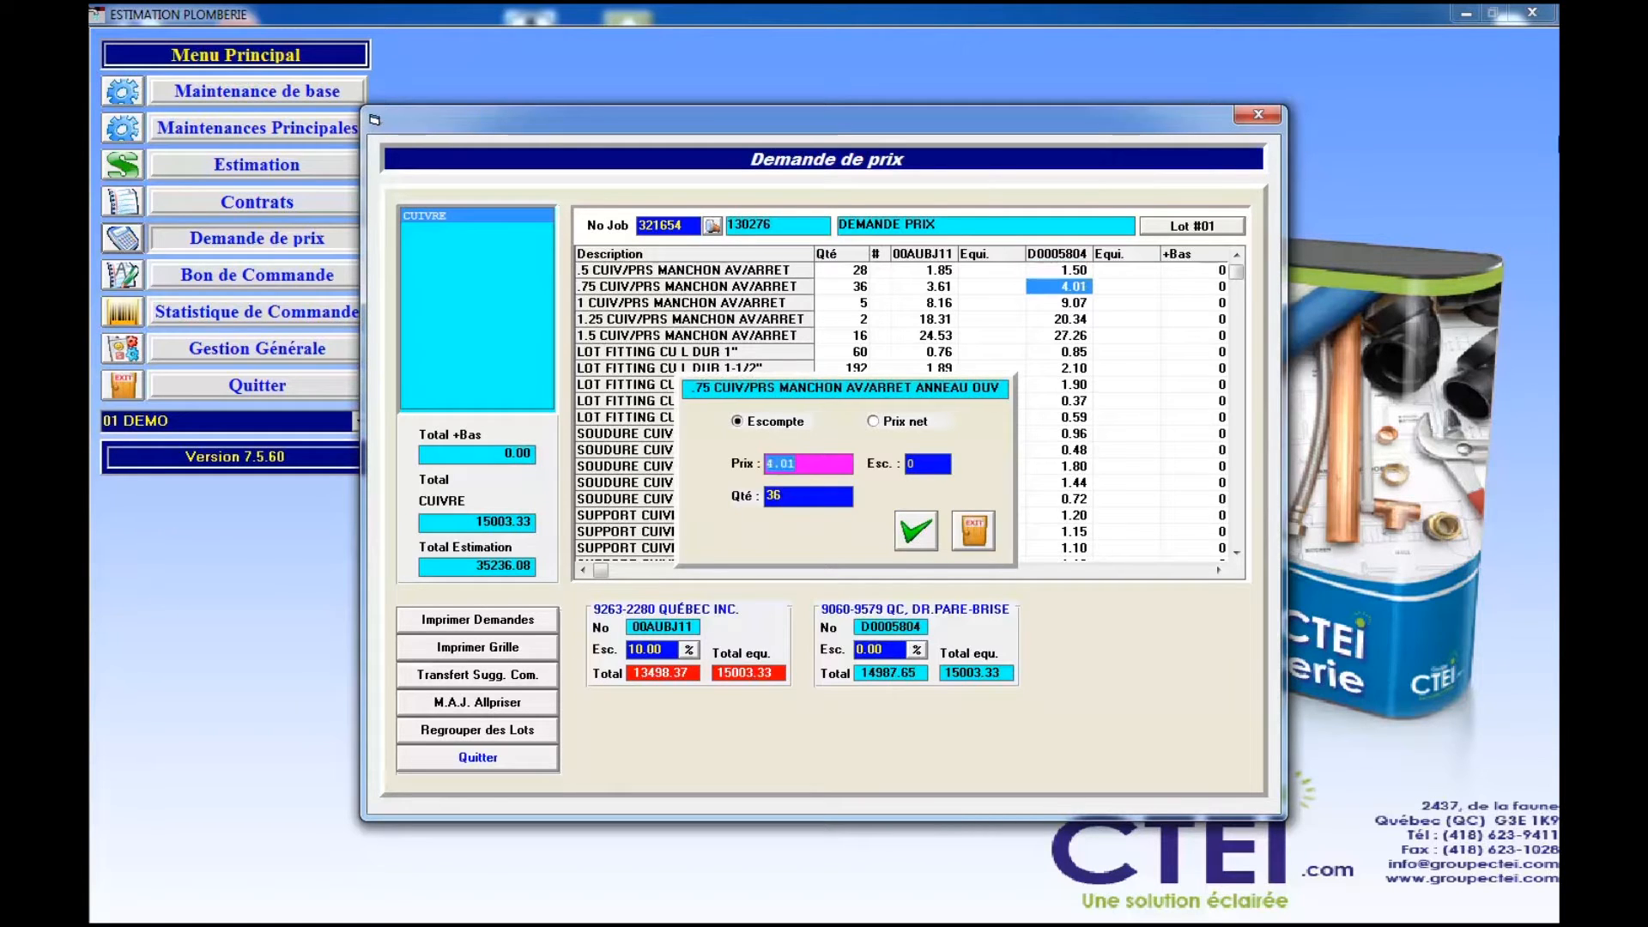
{"action": "type", "text": "20"}
{"action": "key", "text": "Return"}
{"action": "type", "text": "3"}
{"action": "key", "text": "Return"}
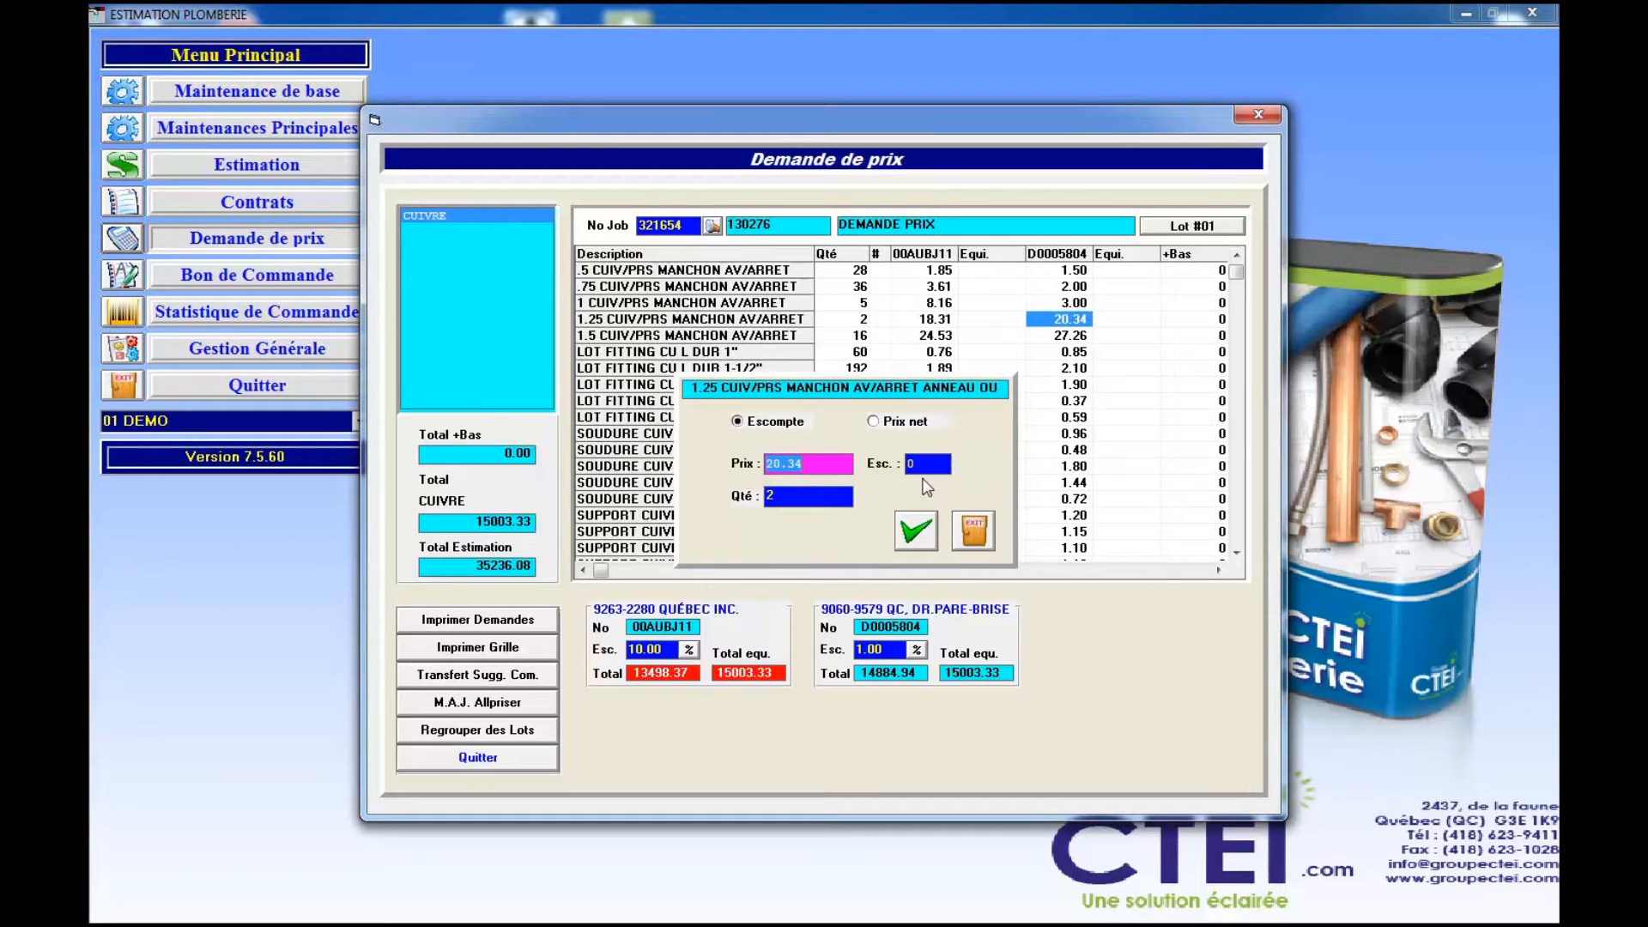
{"action": "key", "text": "Tab"}
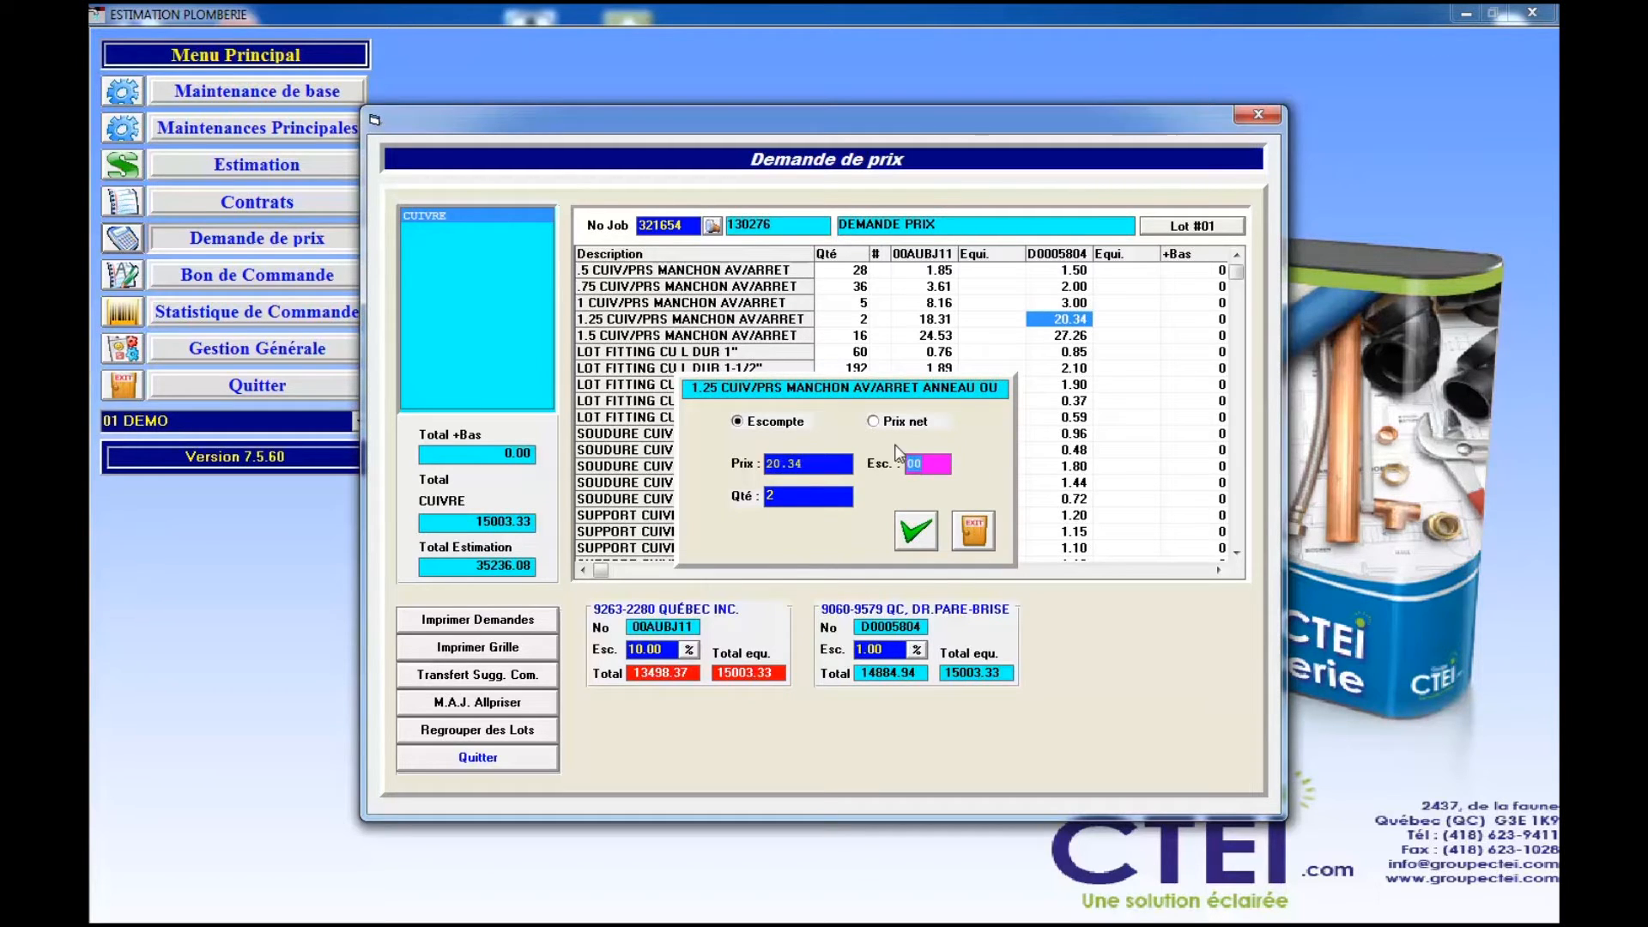
{"action": "left_click", "coordinate": [975, 536]}
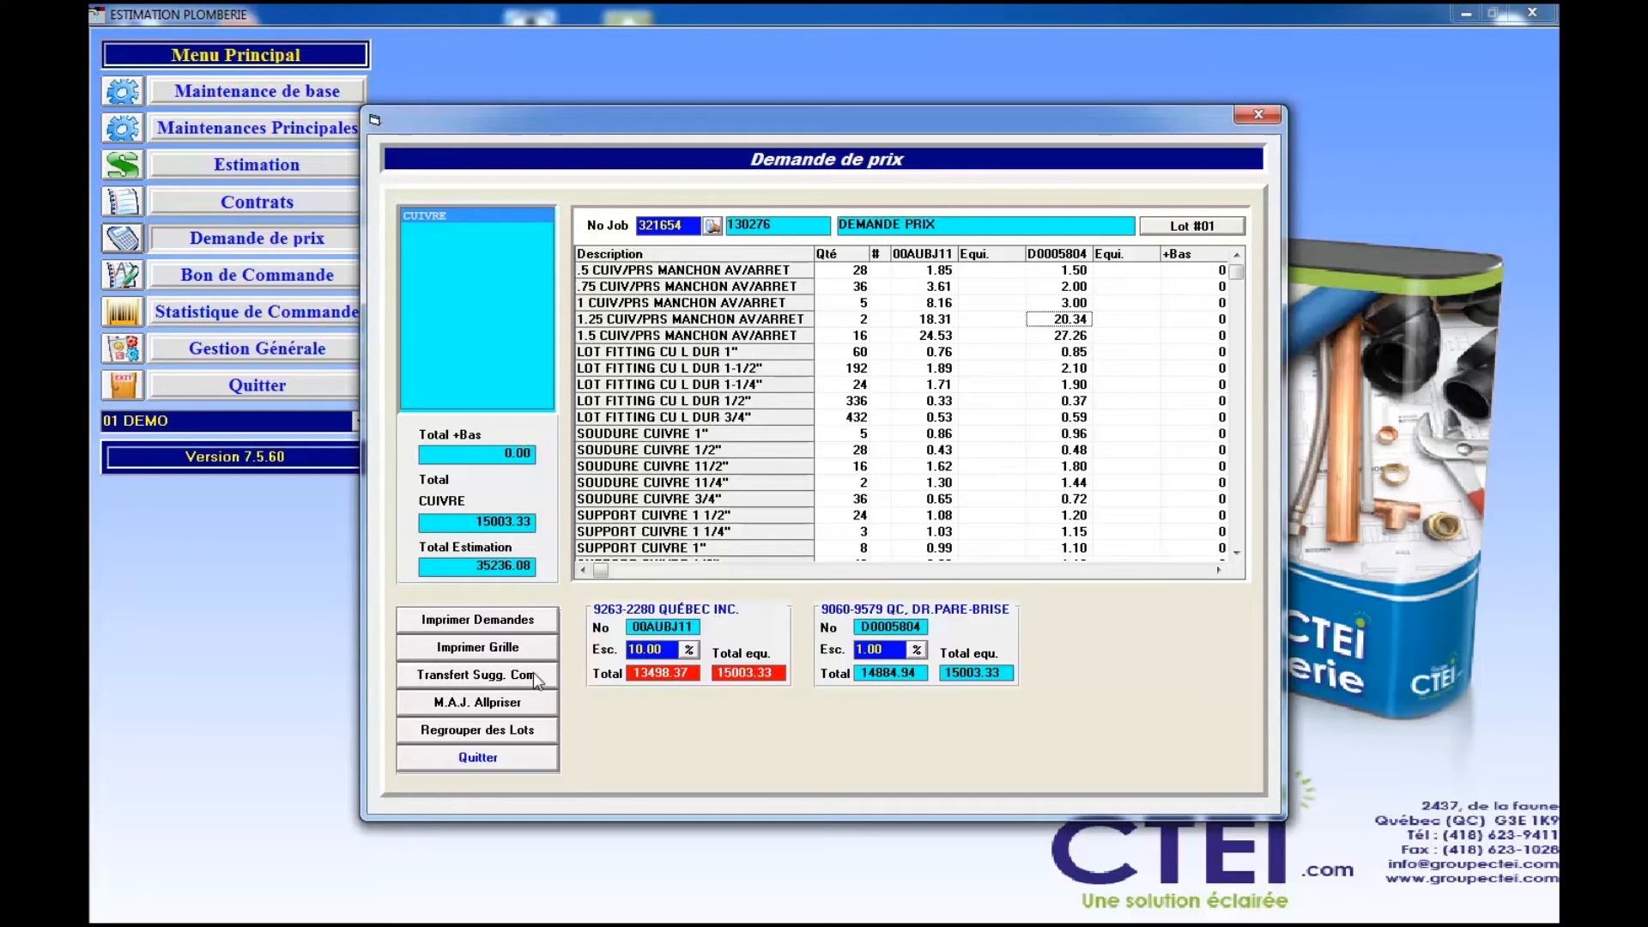
Transfer the complete item list of supplier 9263-2280 QUÉBEC INC. to the order suggestion.
{"action": "left_click", "coordinate": [439, 678]}
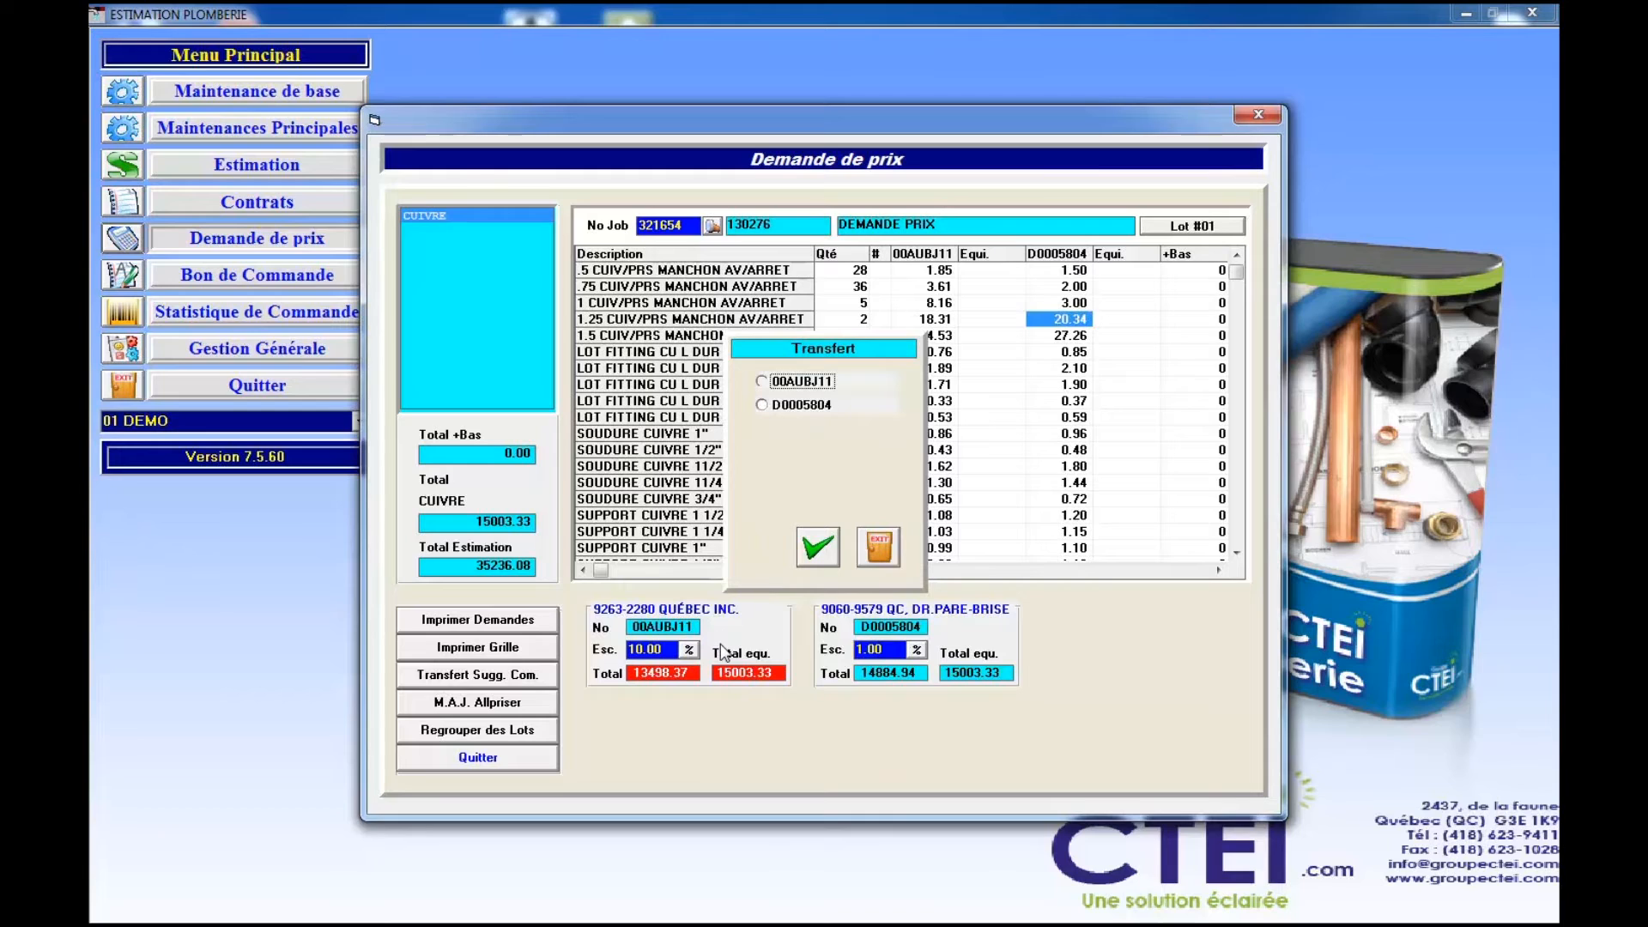
{"action": "left_click", "coordinate": [811, 382]}
{"action": "left_click", "coordinate": [817, 549]}
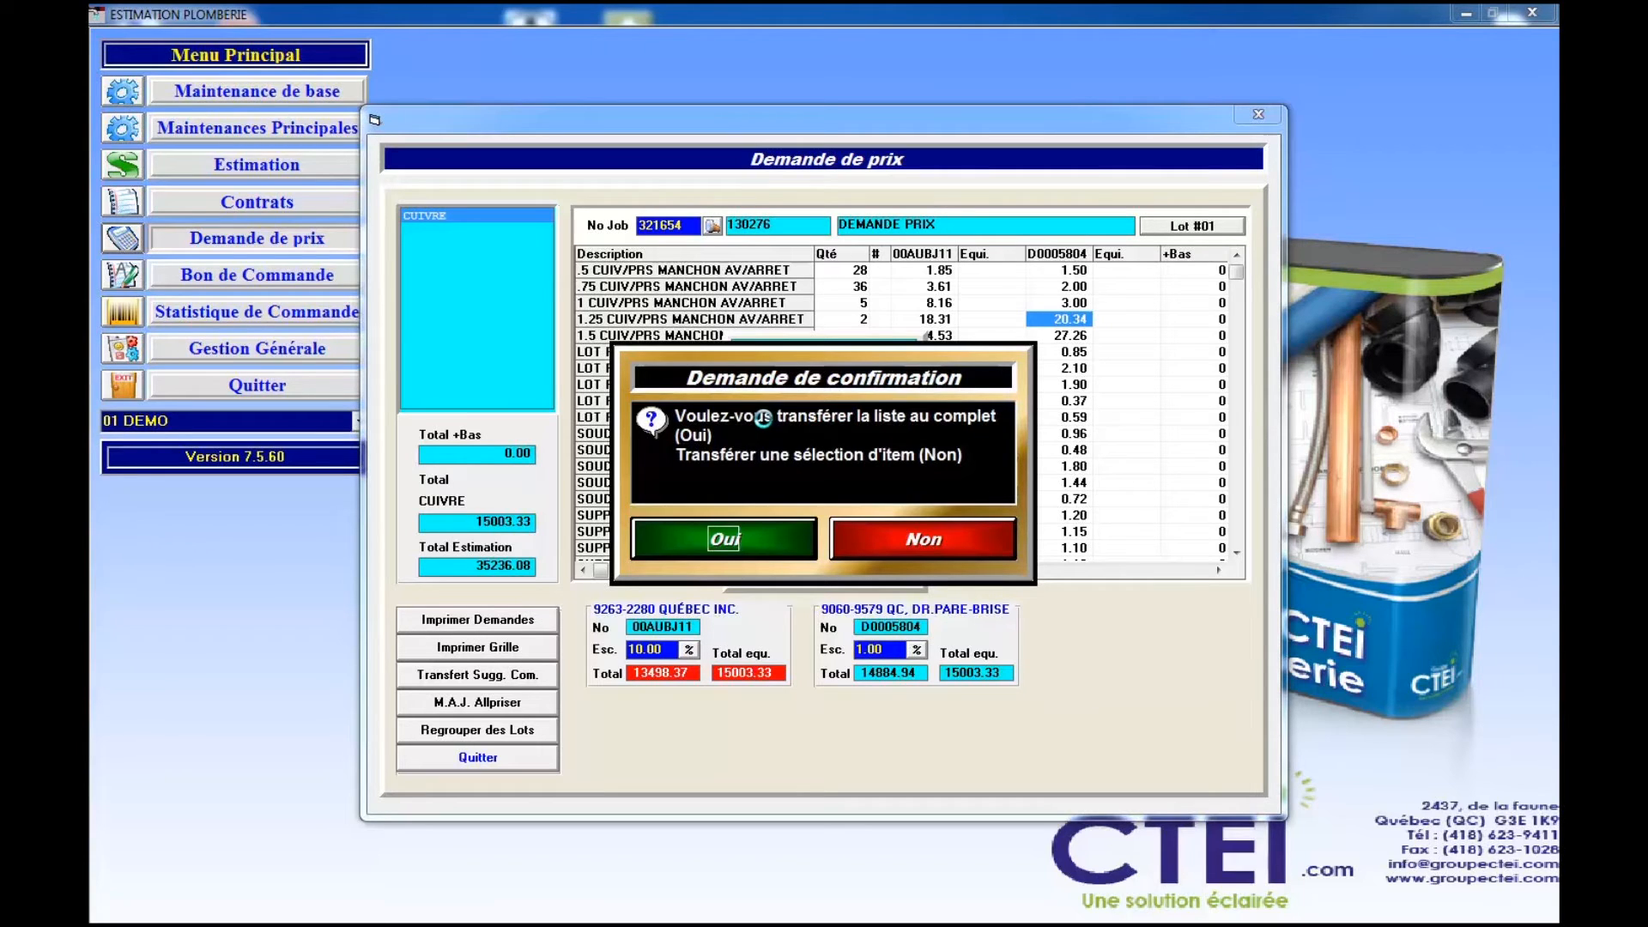
{"action": "left_click", "coordinate": [733, 540]}
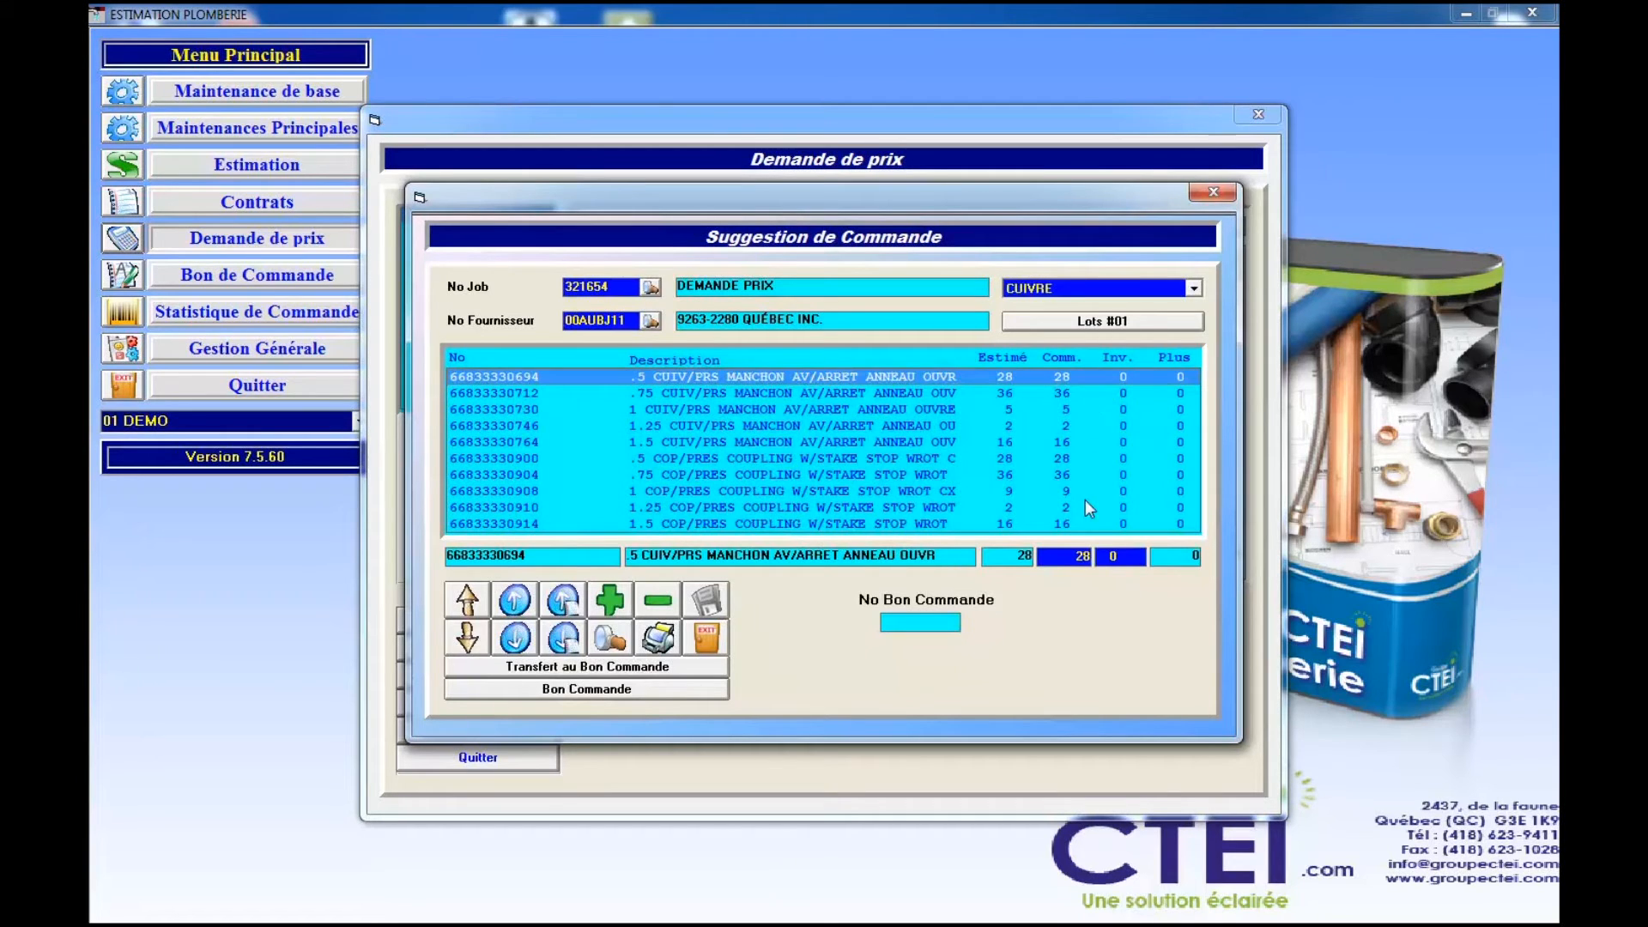
Set the inventory quantity of the .5 CUIV/PRS MANCHON item to 10 and transfer the suggestion to a purchase order.
{"action": "type", "text": "10"}
{"action": "key", "text": "Return"}
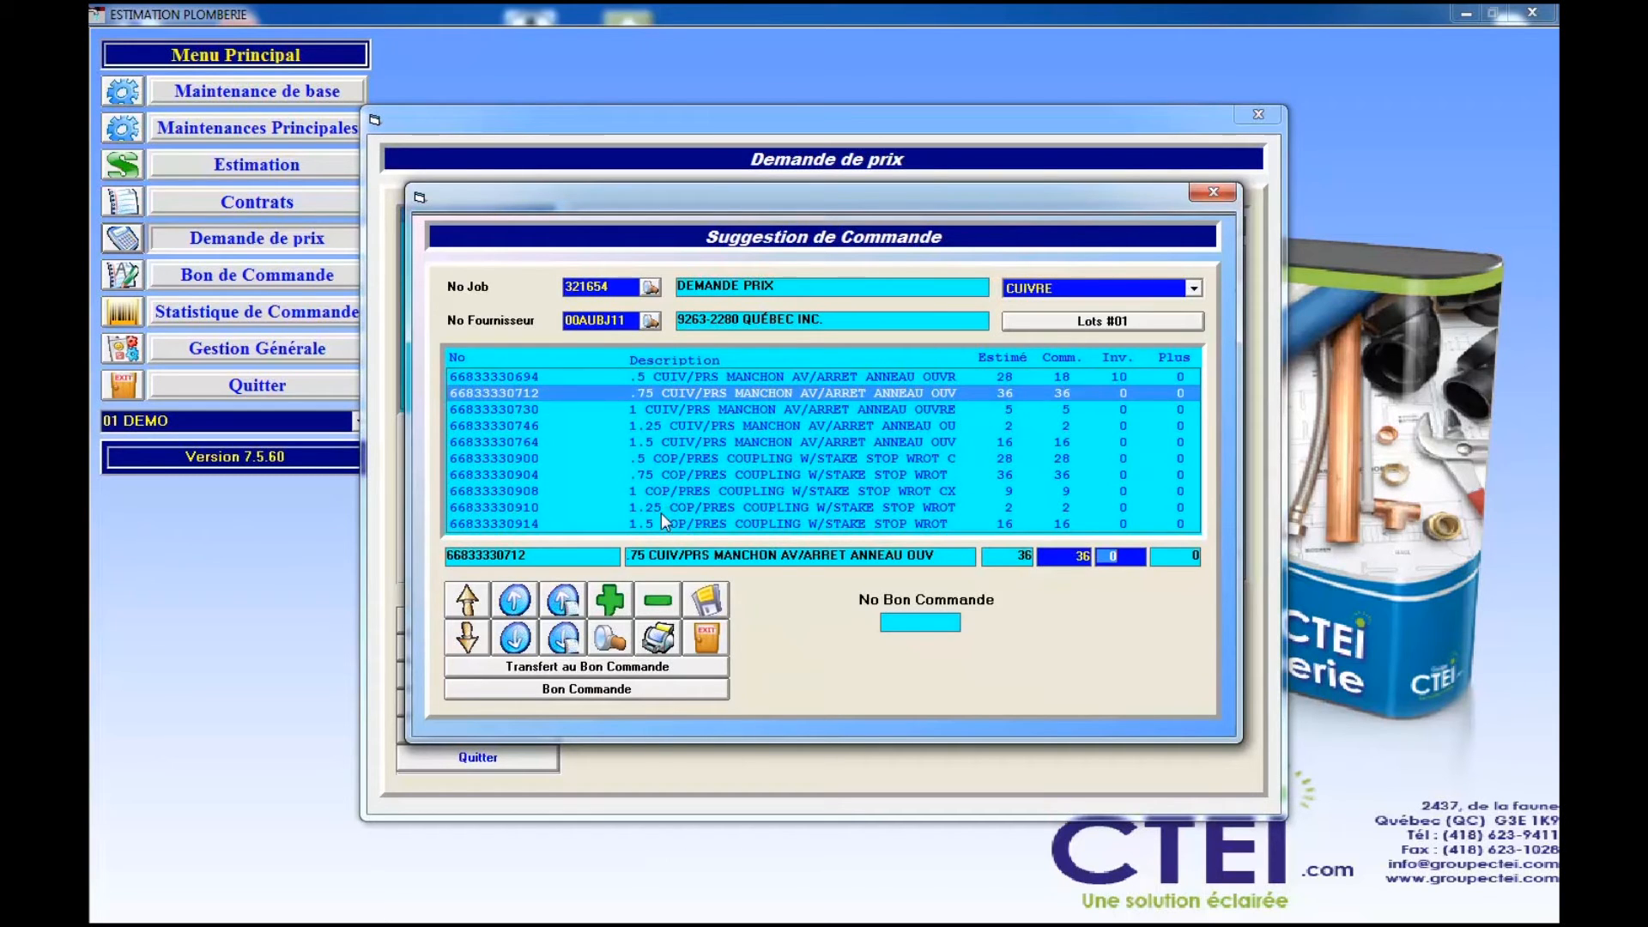
{"action": "left_click", "coordinate": [640, 669]}
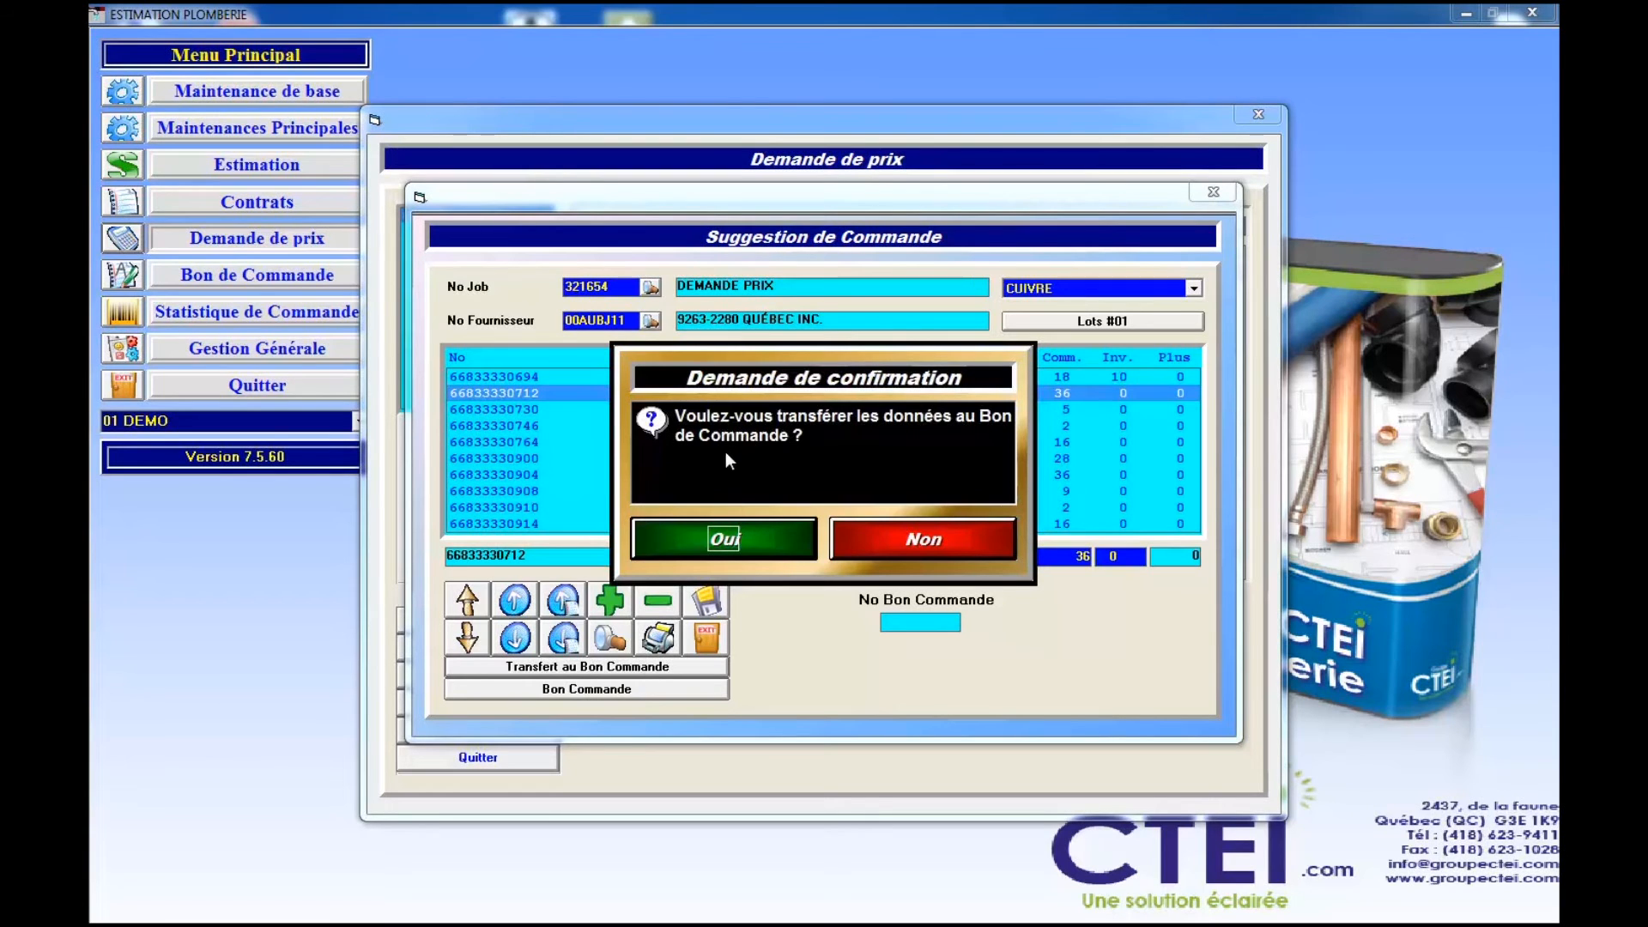
{"action": "left_click", "coordinate": [735, 534]}
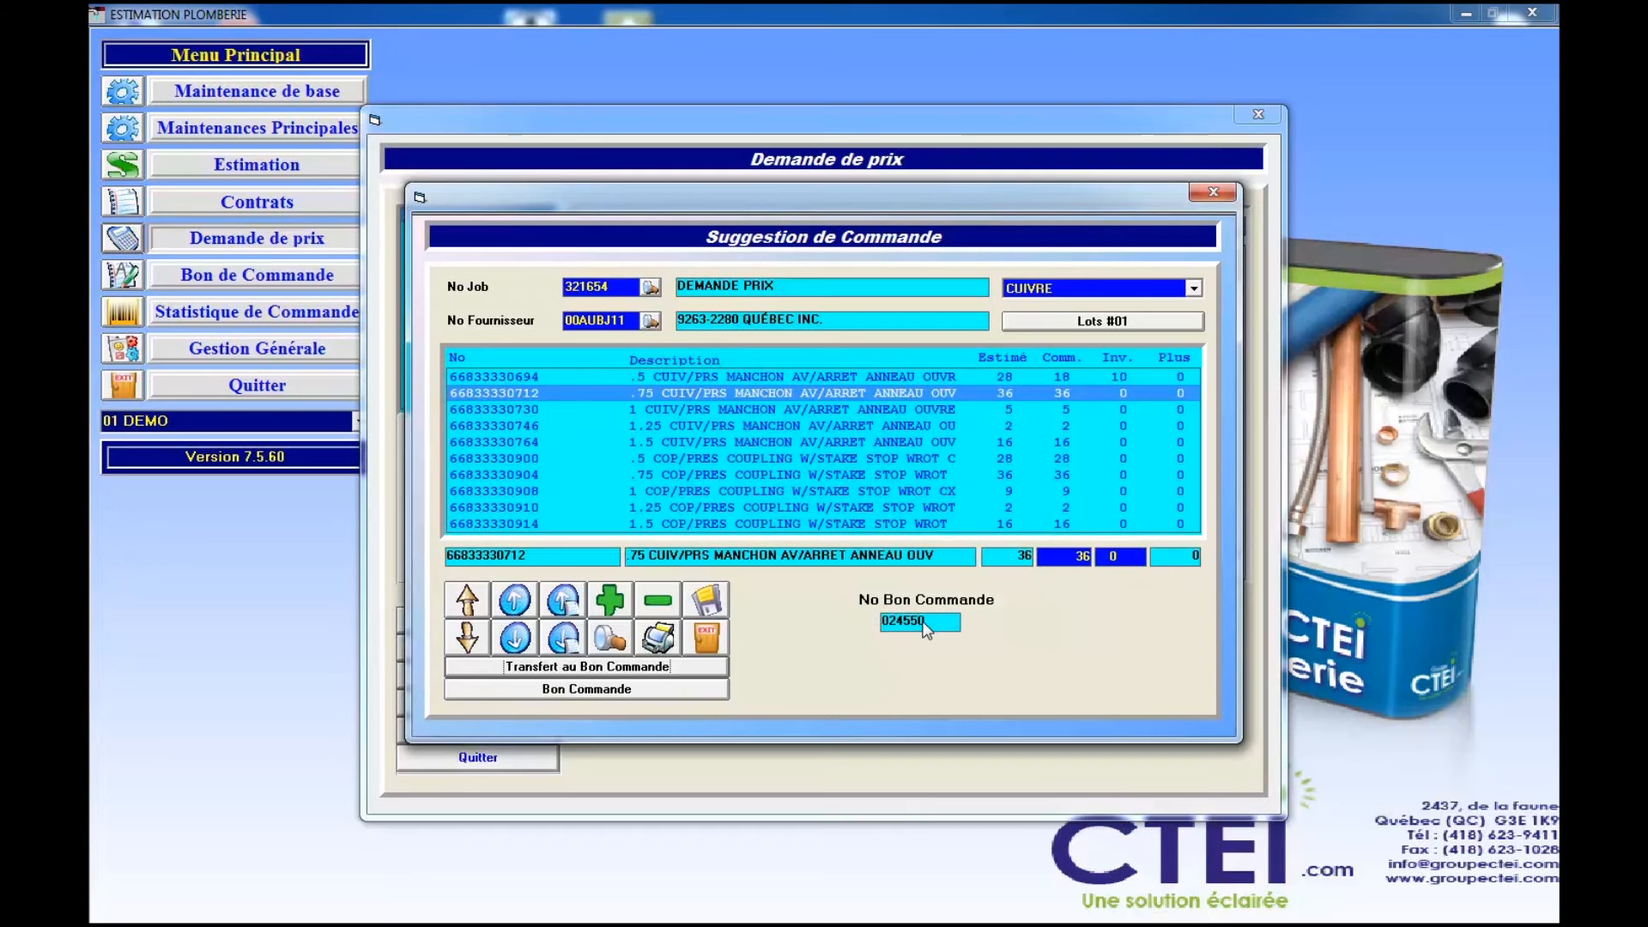
Close the order suggestion, the price request and the suppliers by product type windows.
{"action": "left_click", "coordinate": [705, 639]}
{"action": "left_click", "coordinate": [745, 539]}
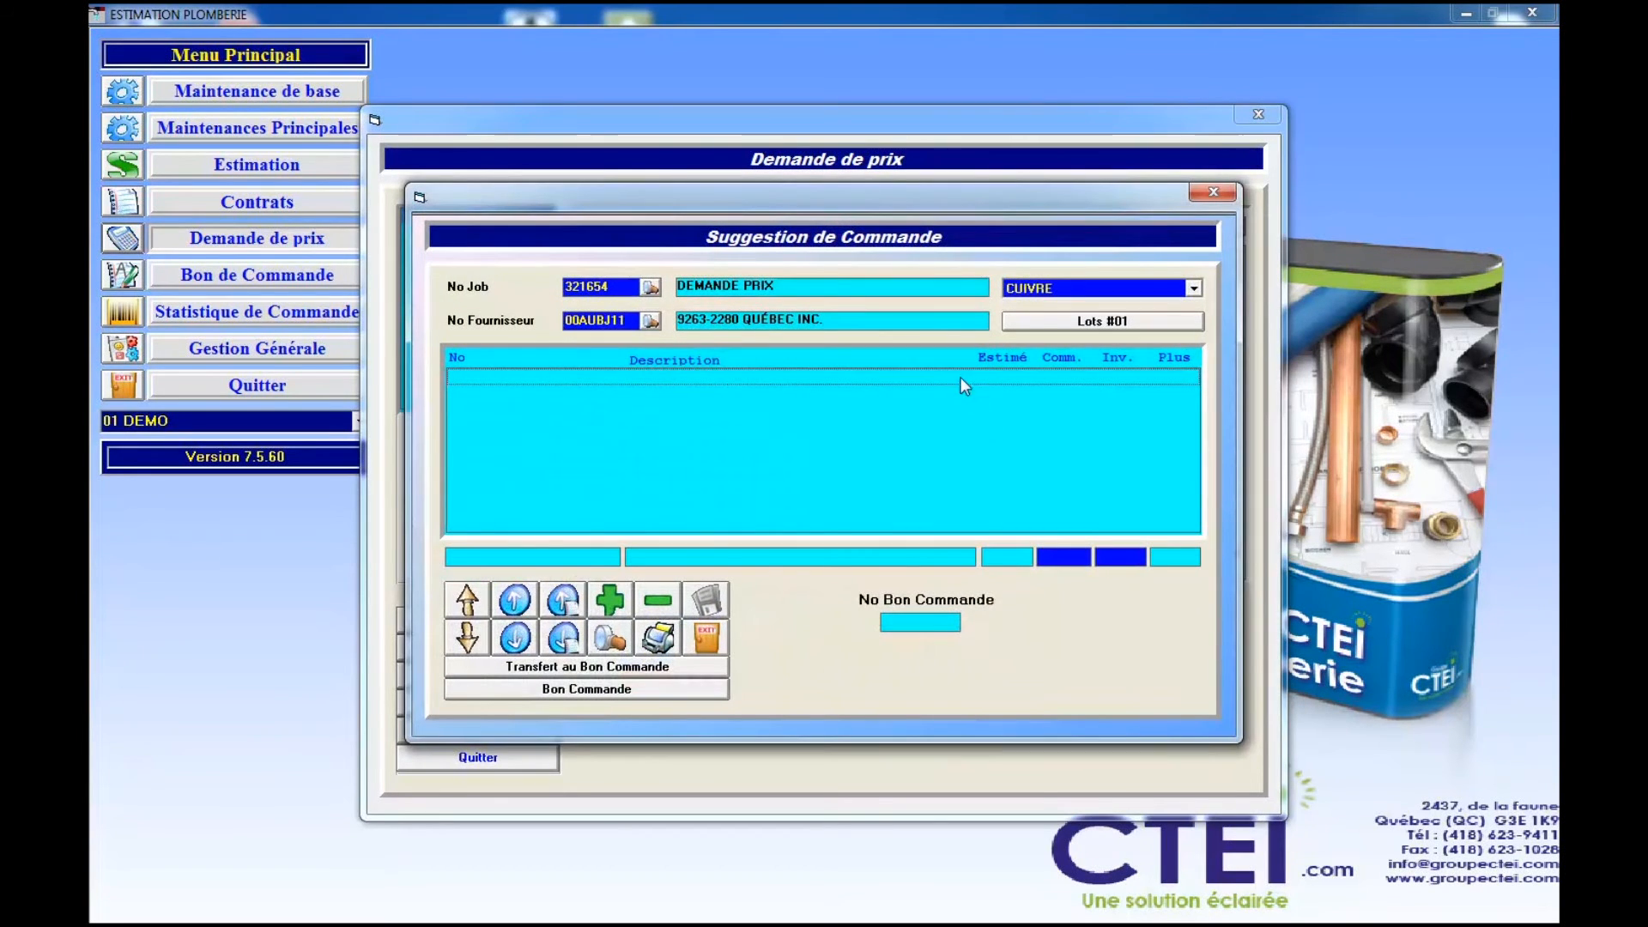
{"action": "left_click", "coordinate": [715, 641]}
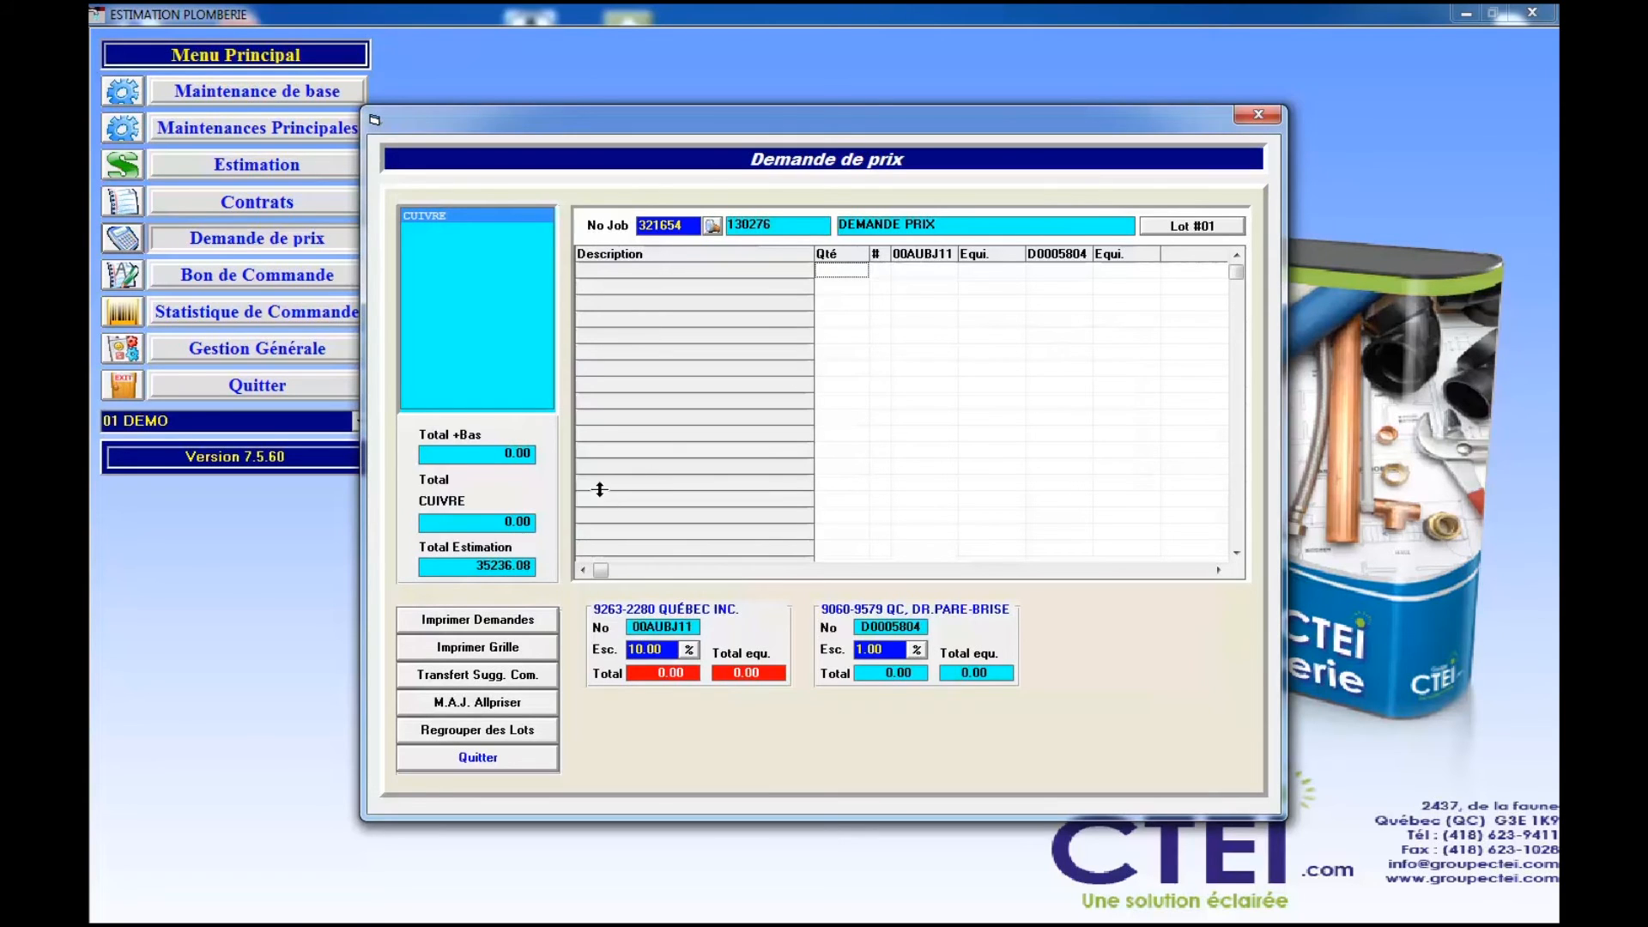
{"action": "left_click", "coordinate": [473, 759]}
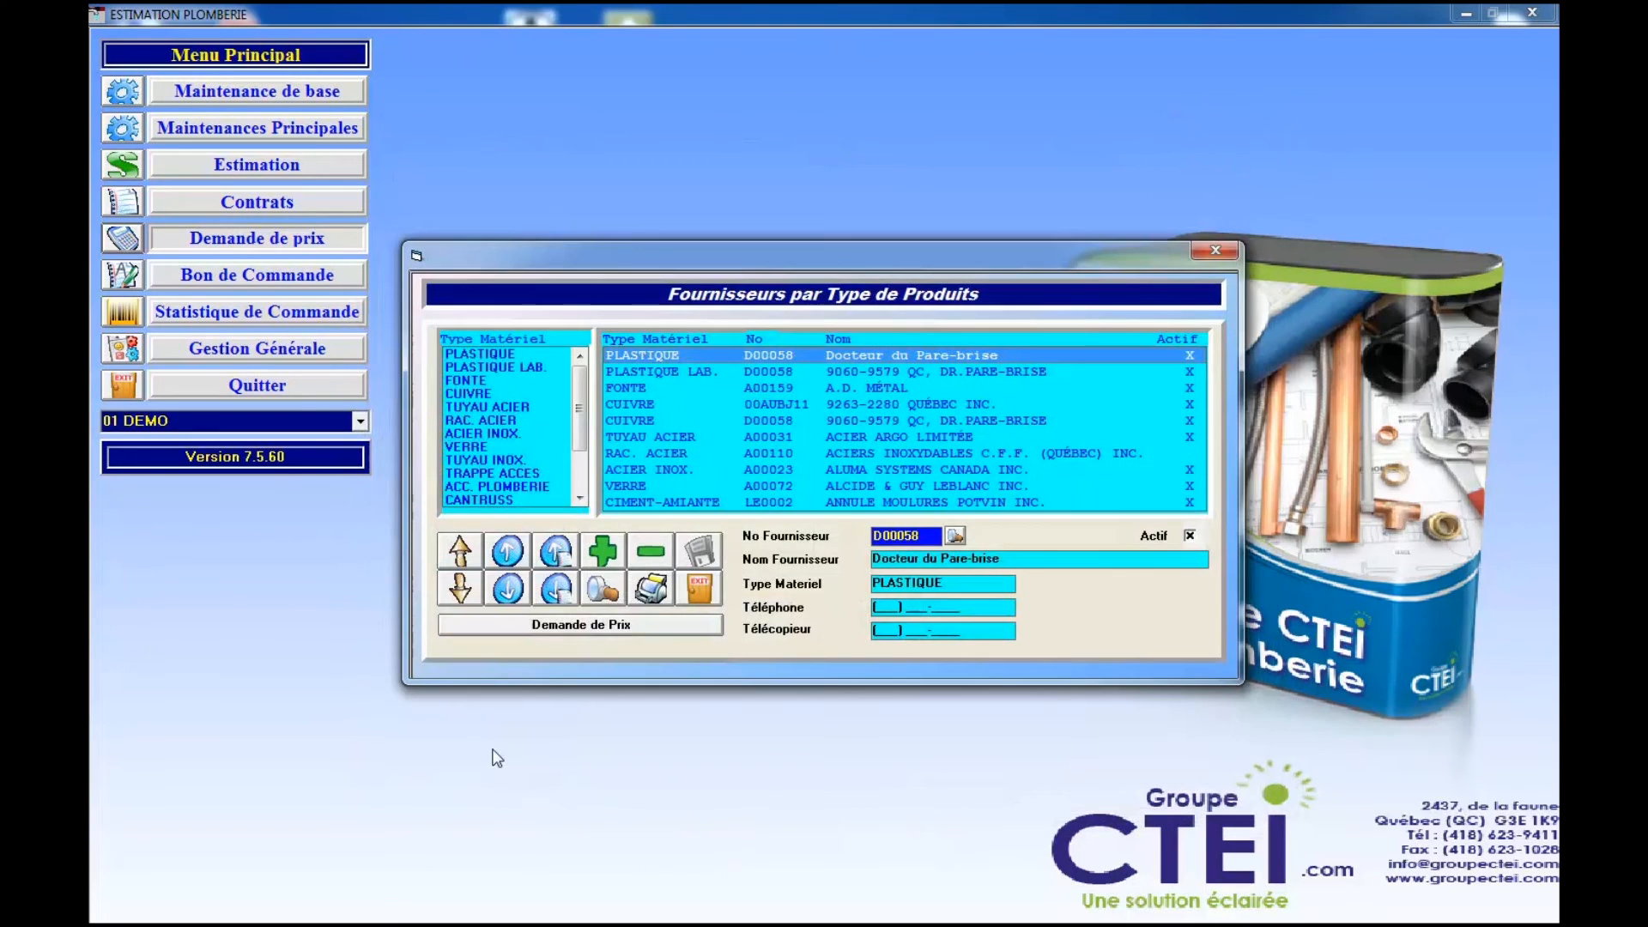
{"action": "left_click", "coordinate": [700, 588]}
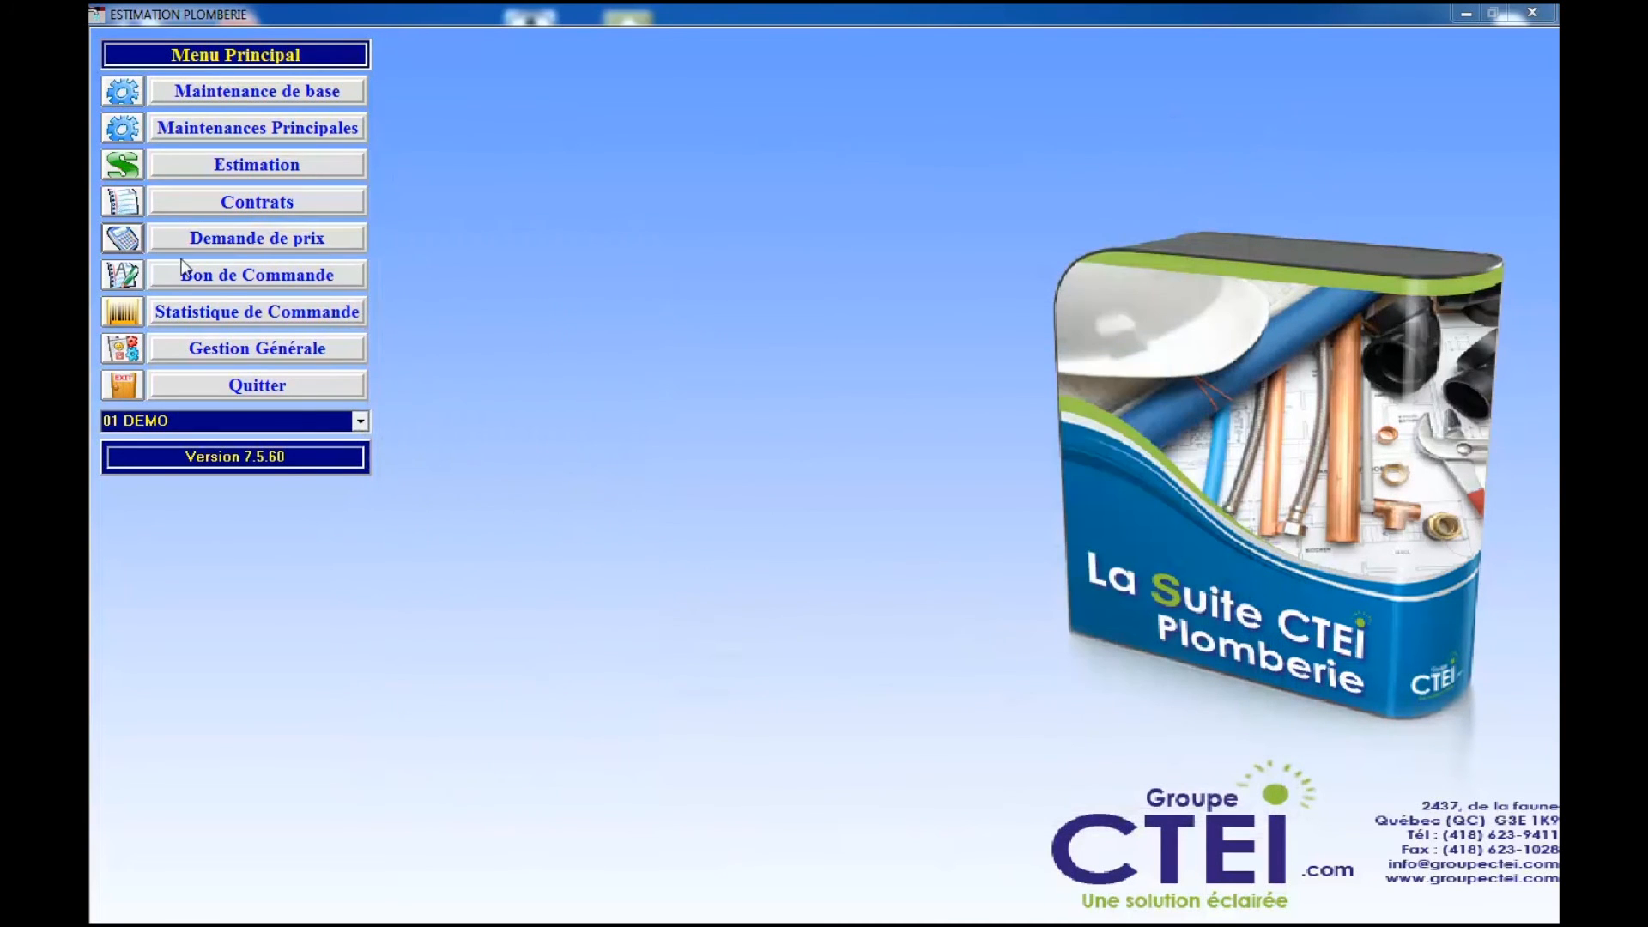
Open the first purchase order dated 14/04/2015 for 9263-2280 QUÉBEC INC. in Bon de Commande.
{"action": "left_click", "coordinate": [109, 282]}
{"action": "left_click", "coordinate": [634, 429]}
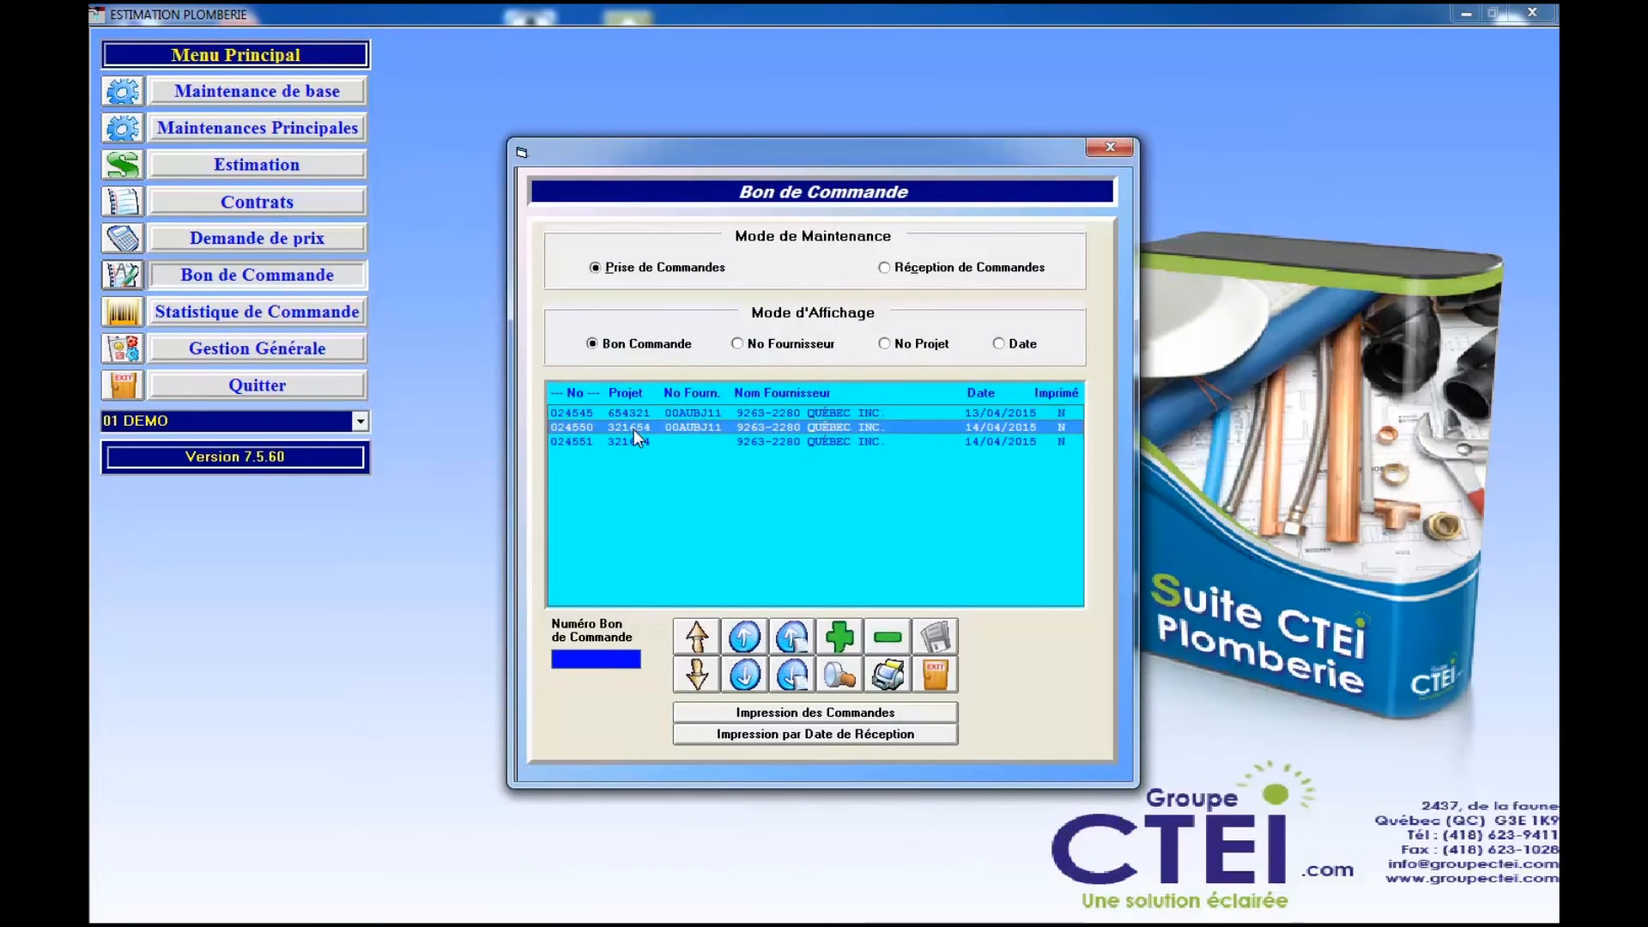
{"action": "double_click", "coordinate": [636, 426]}
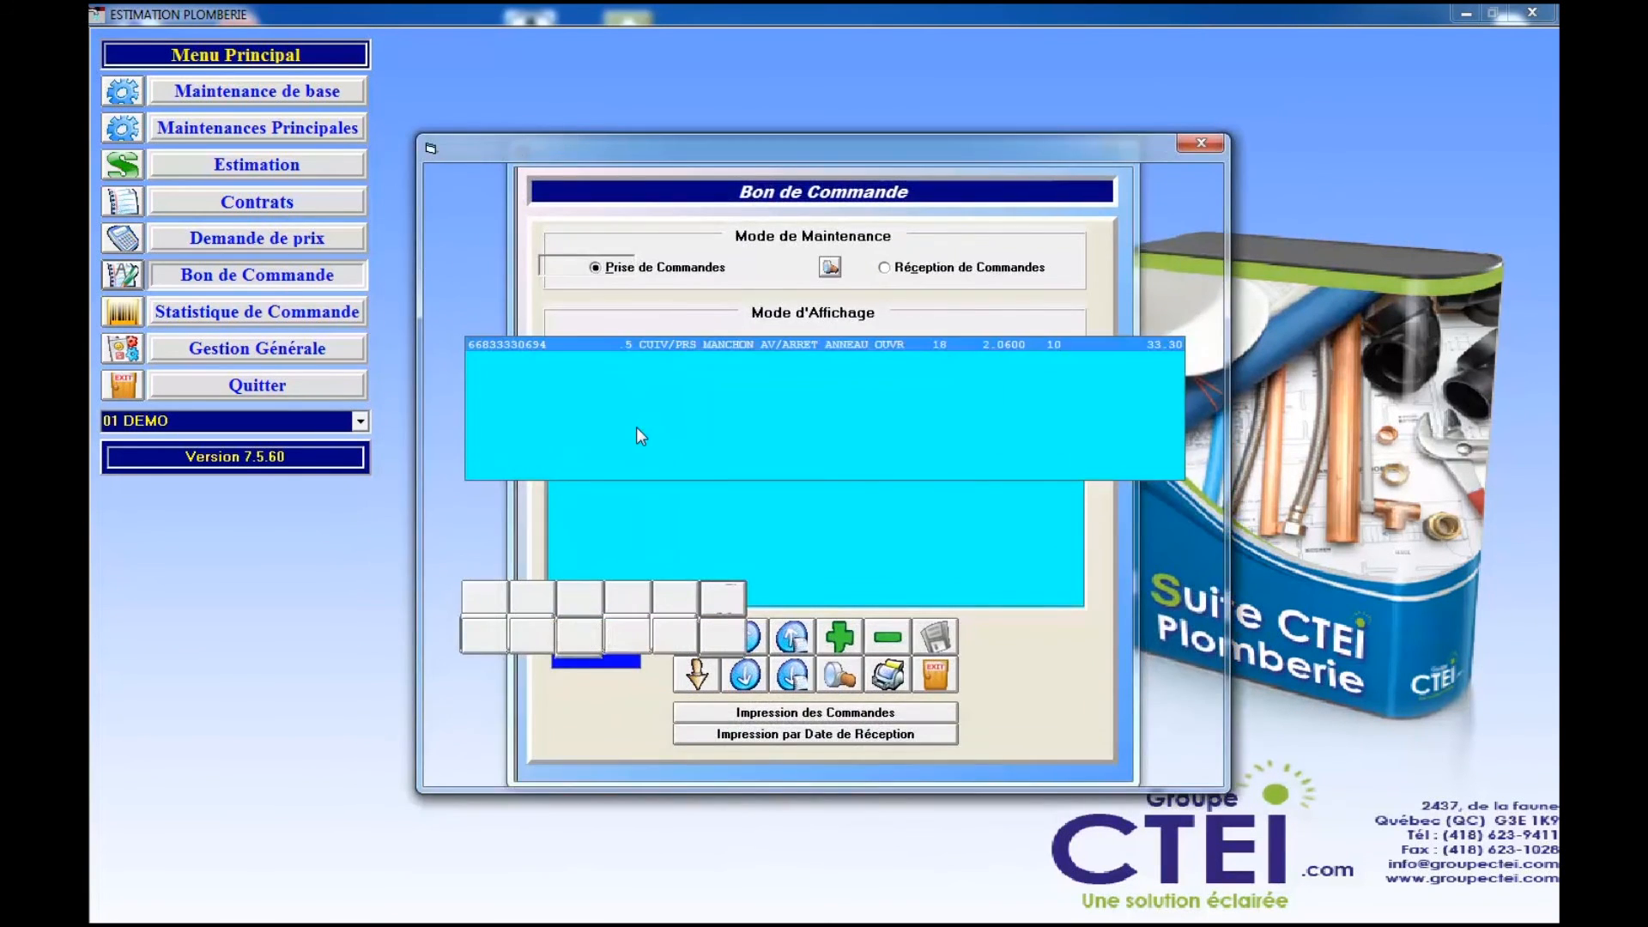